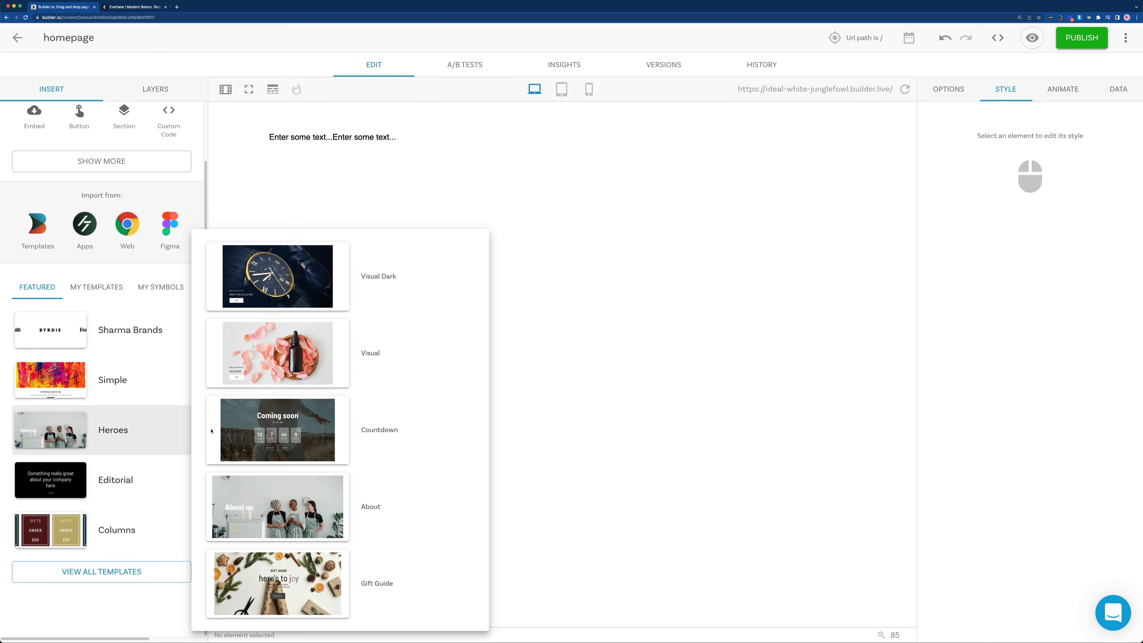
Insert the Visual Dark hero template below the placeholder text, and place the two-image Lotions and Serums collection template between them
left_click_drag(275, 275, 615, 504)
mouse_move(75, 394)
mouse_move(92, 533)
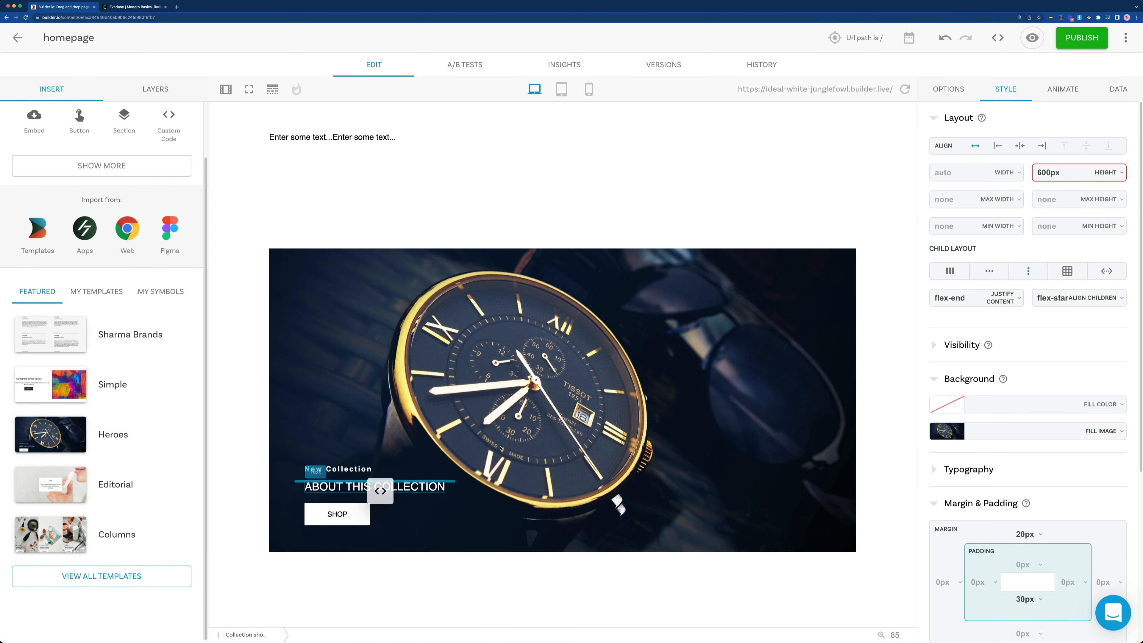
left_click_drag(514, 241, 516, 243)
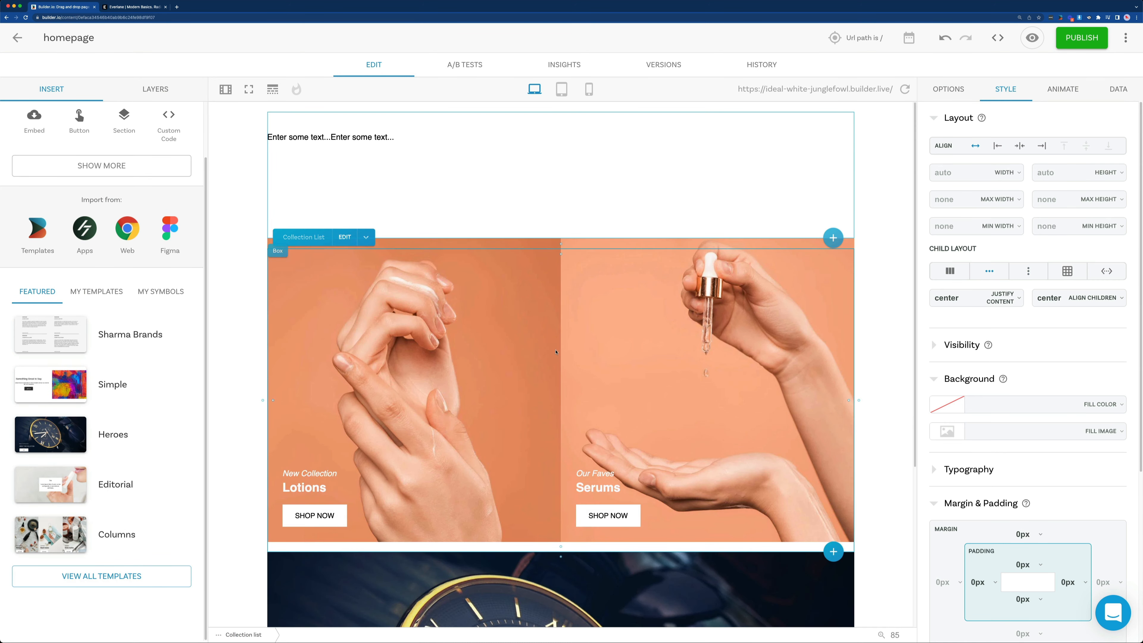
key("Escape")
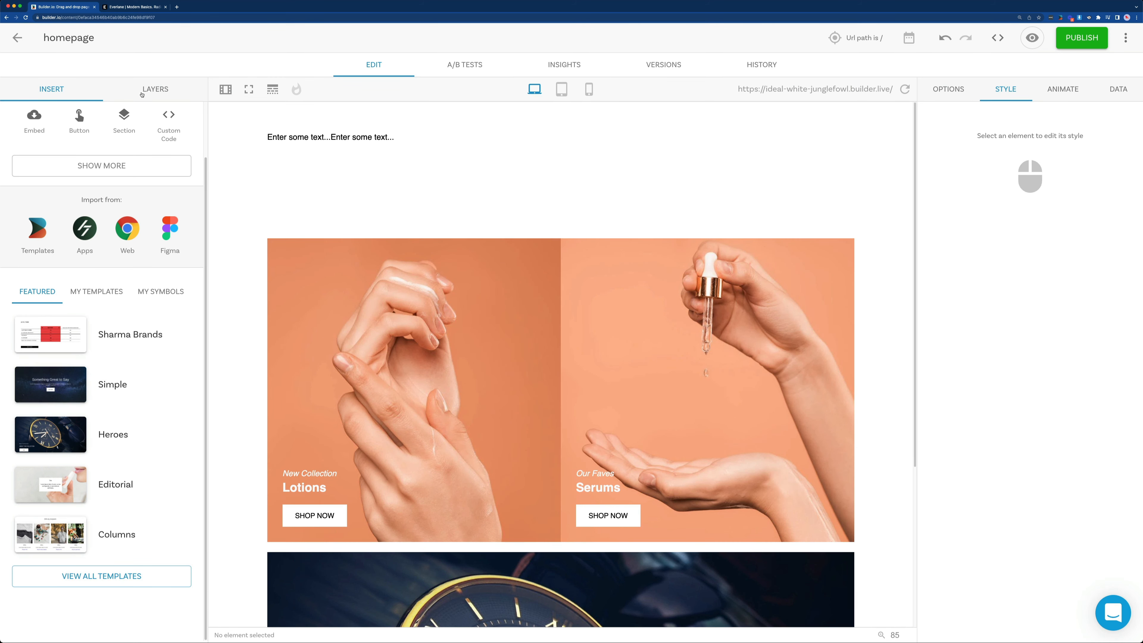
Show the page's layer tree and try the Always Two Column and Automatic editor layouts, finishing on Always Three Column
left_click(156, 90)
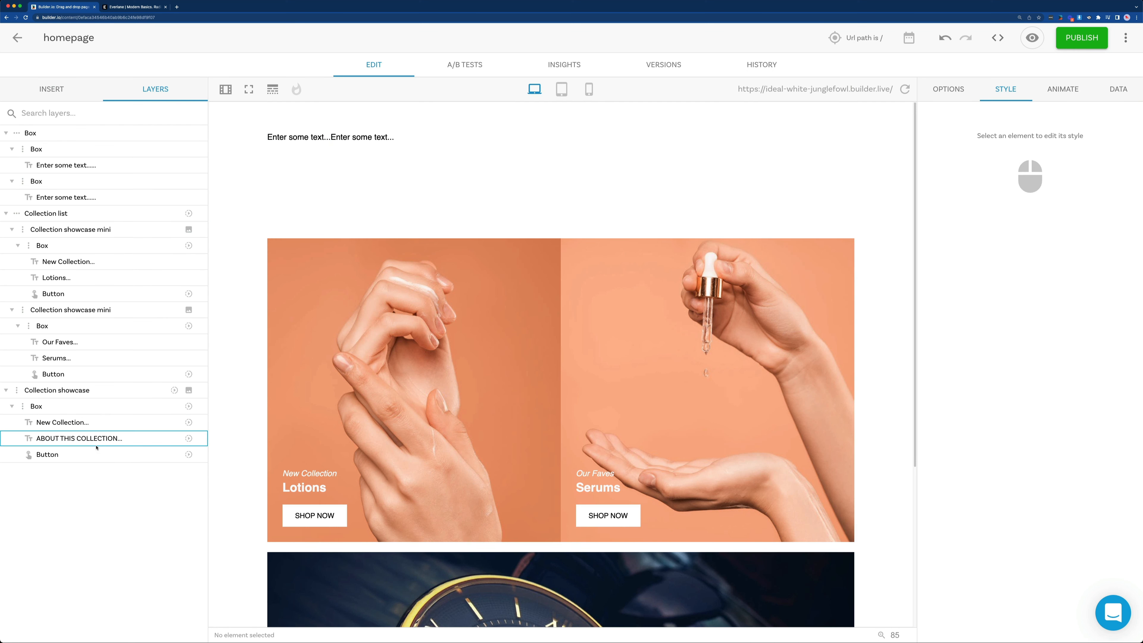
left_click(228, 89)
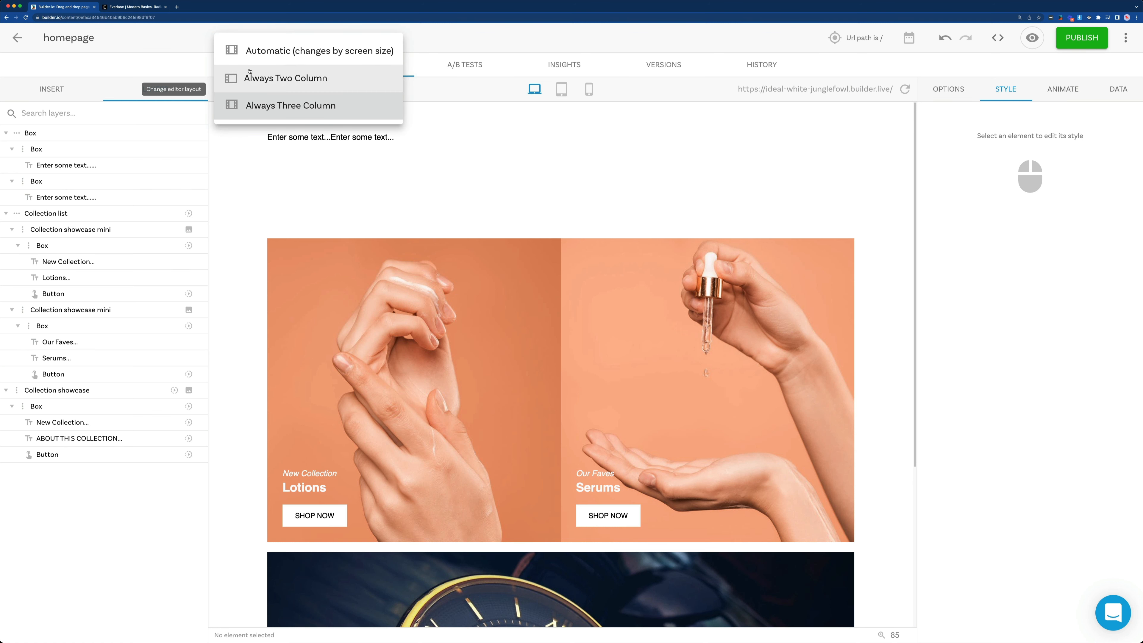
left_click(271, 88)
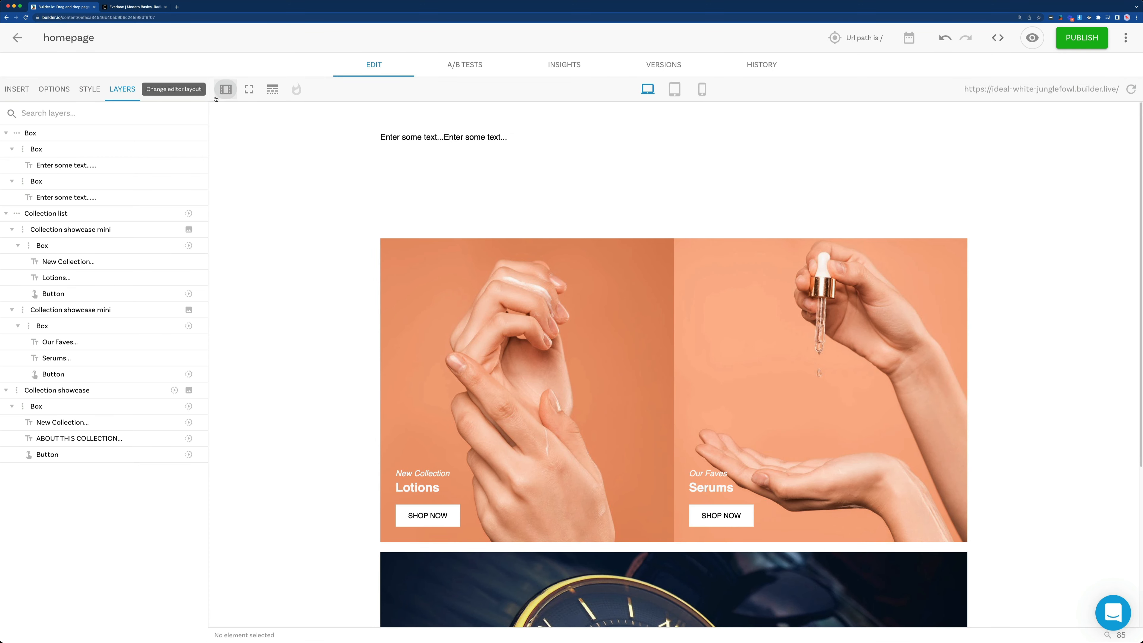
left_click(227, 90)
left_click(279, 112)
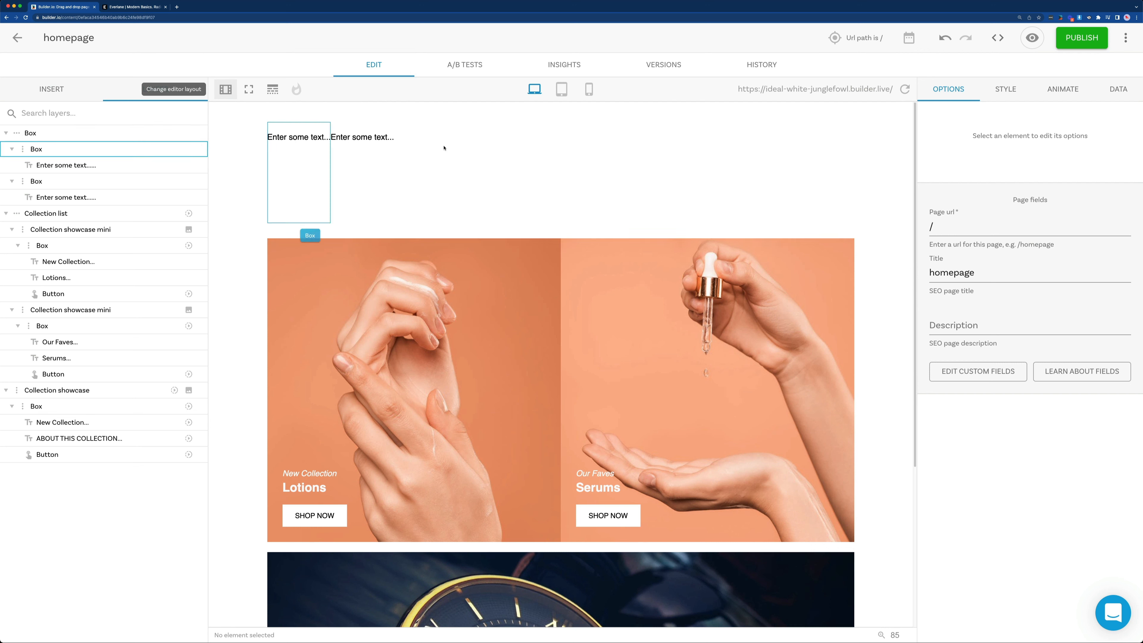
left_click(227, 92)
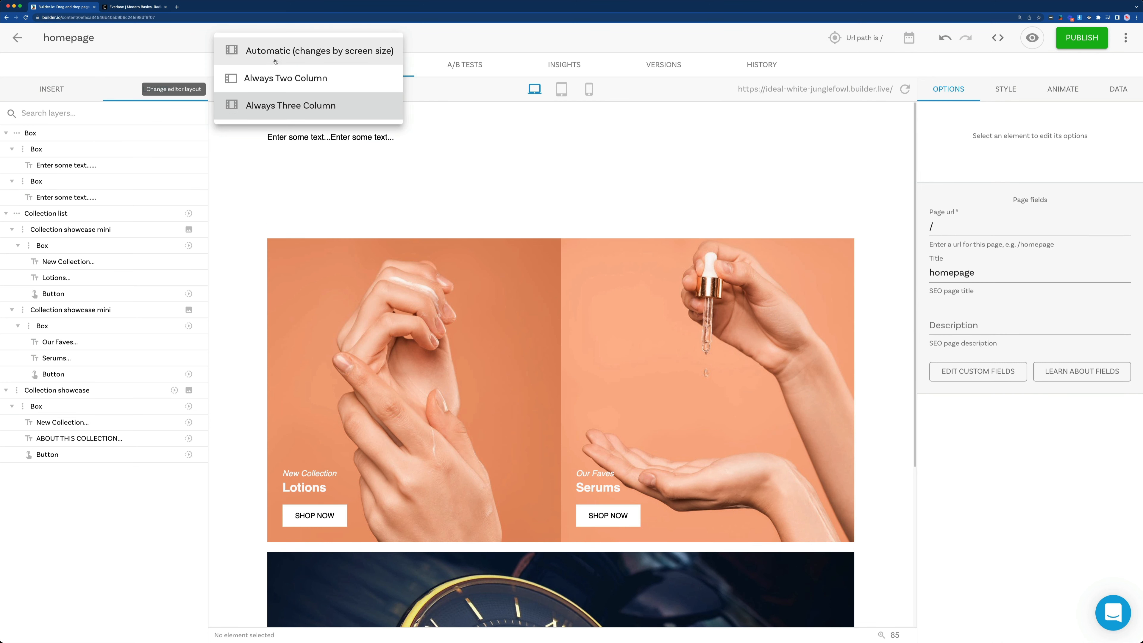
left_click(276, 59)
left_click(225, 89)
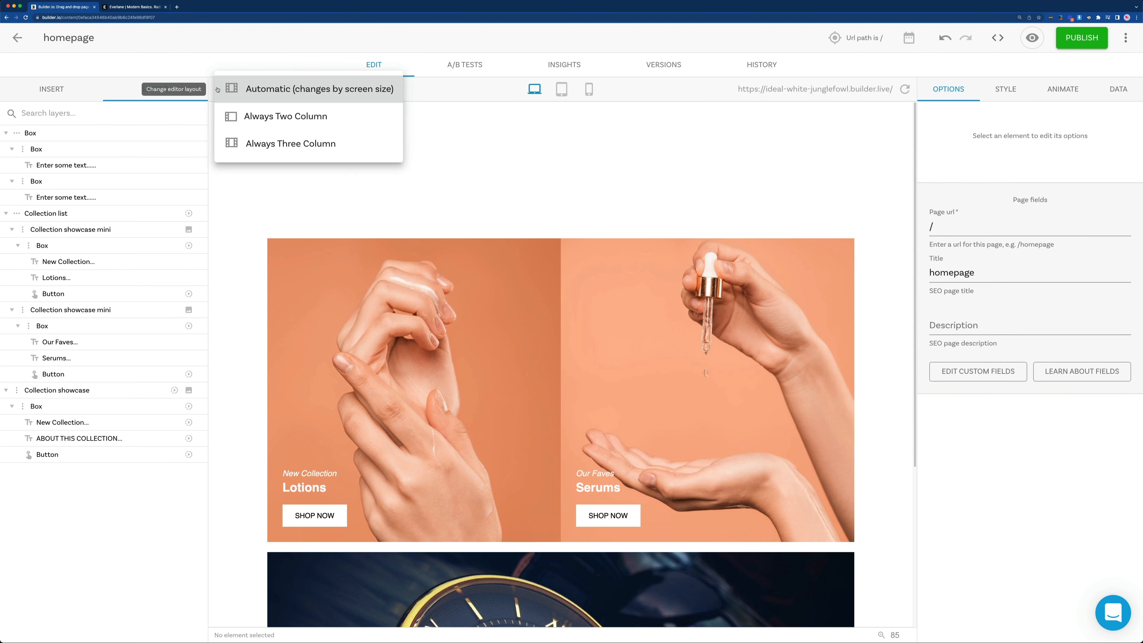
left_click(251, 137)
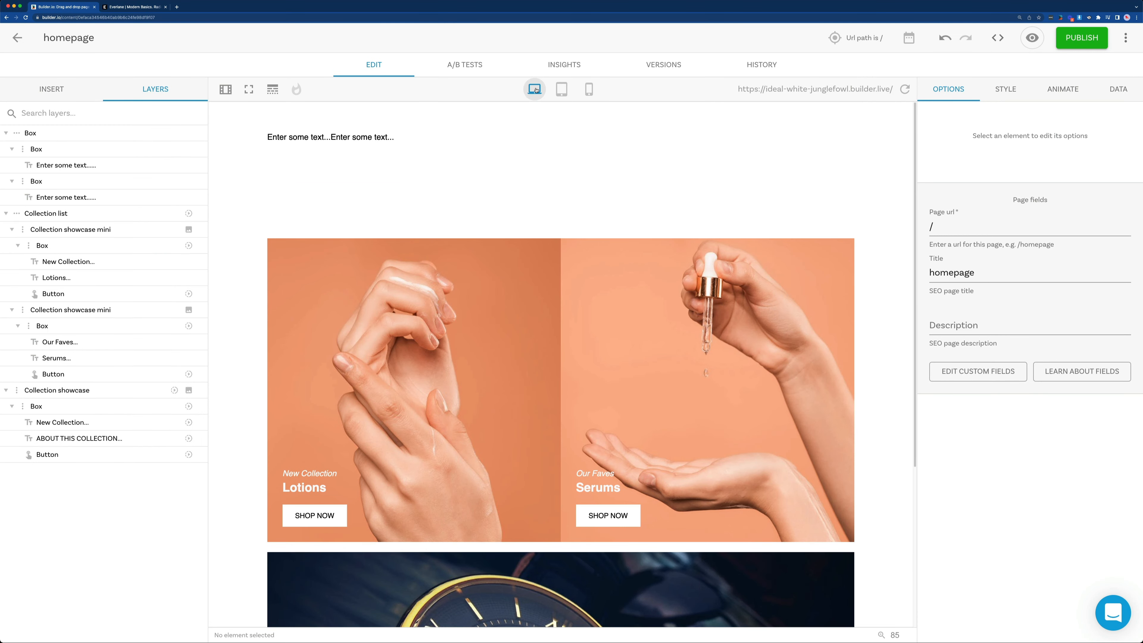
Preview the page at tablet and mobile sizes and return to the desktop size
left_click(562, 90)
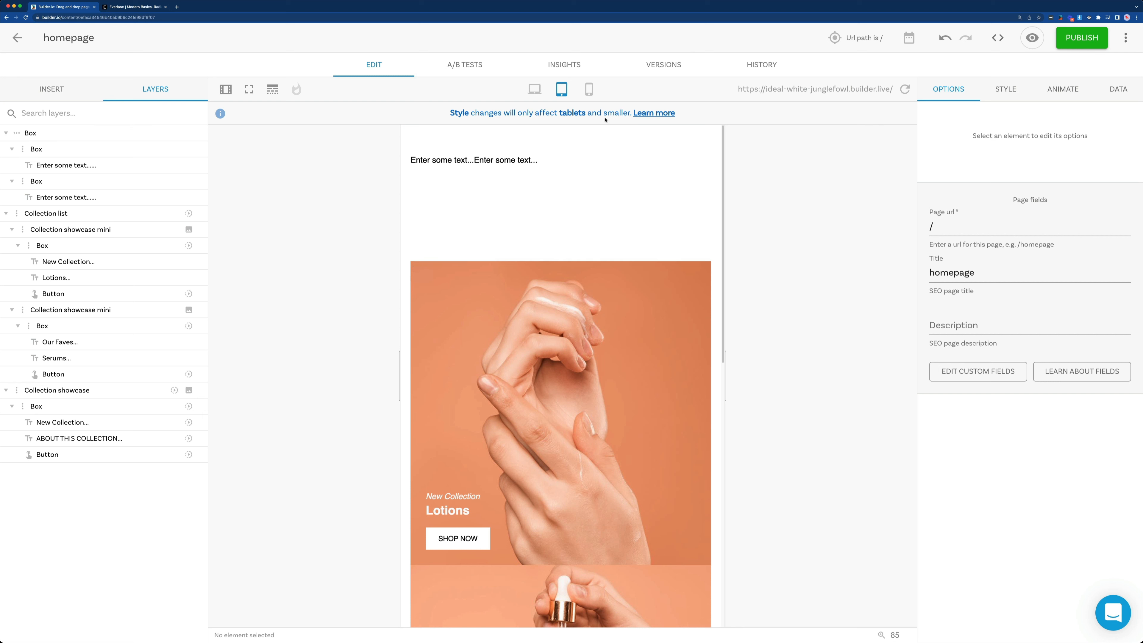
left_click(587, 90)
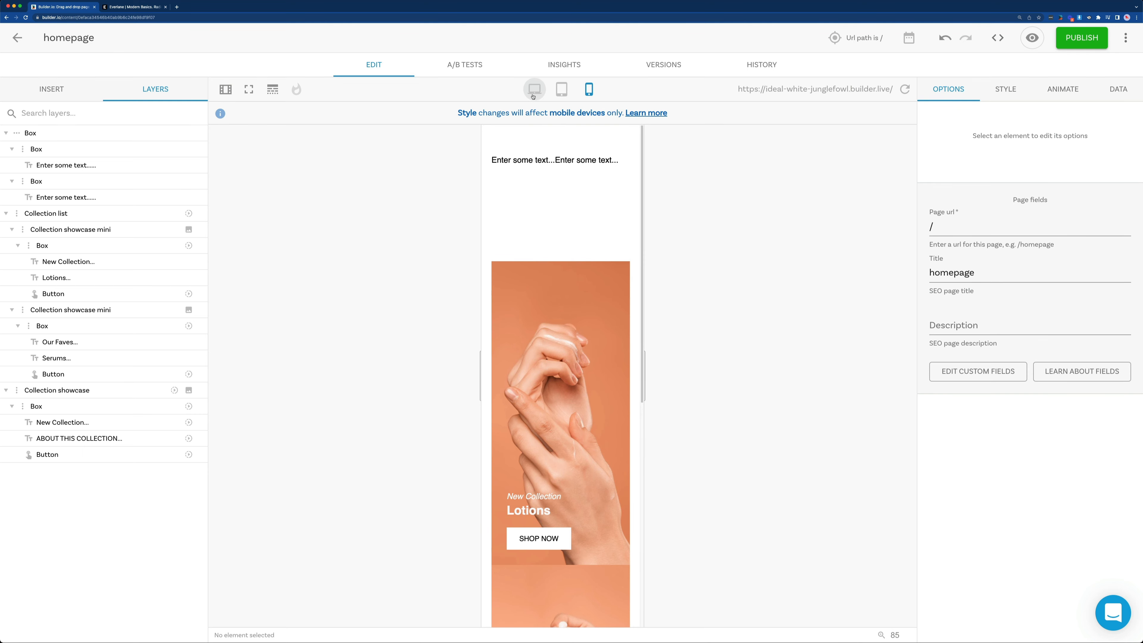
left_click(533, 92)
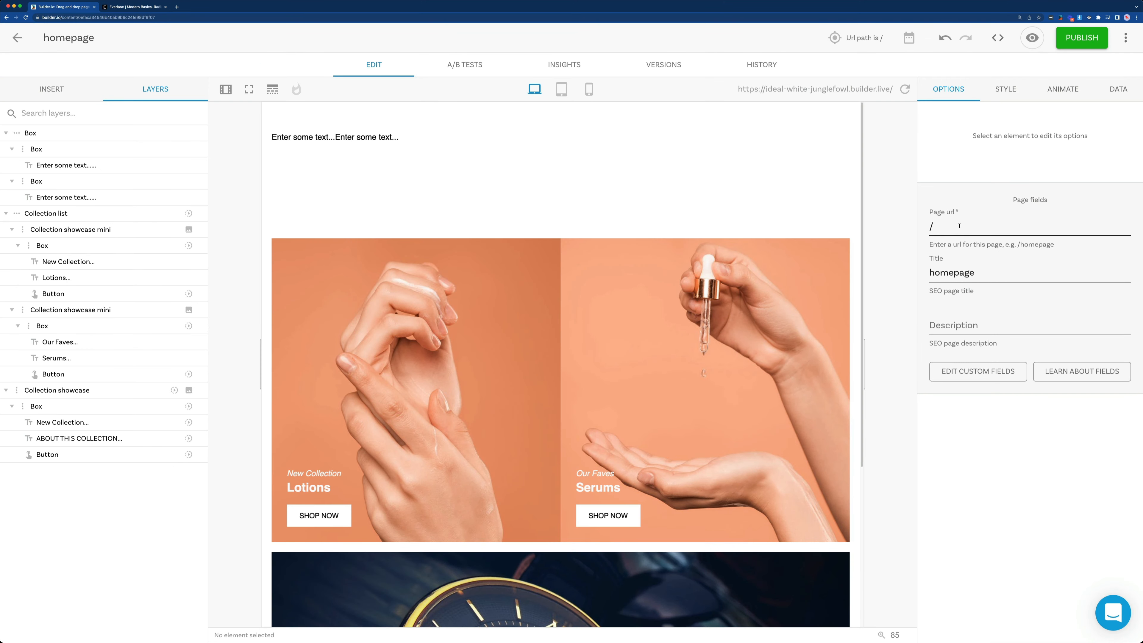
Examine the page's URL, title and description fields without editing them
left_click(760, 477)
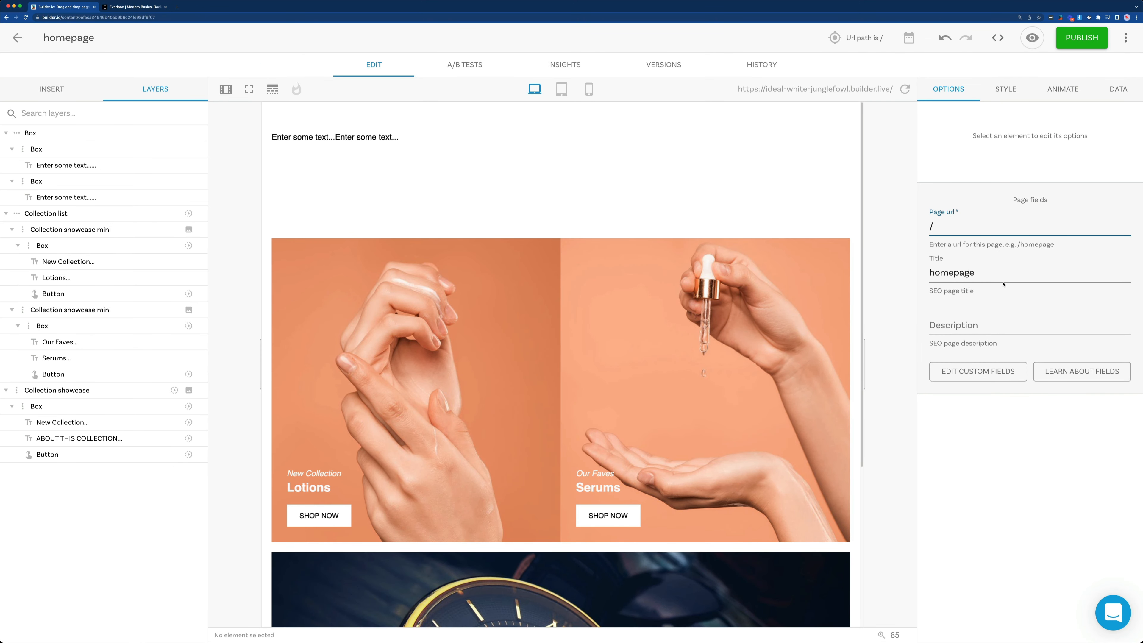
left_click(972, 326)
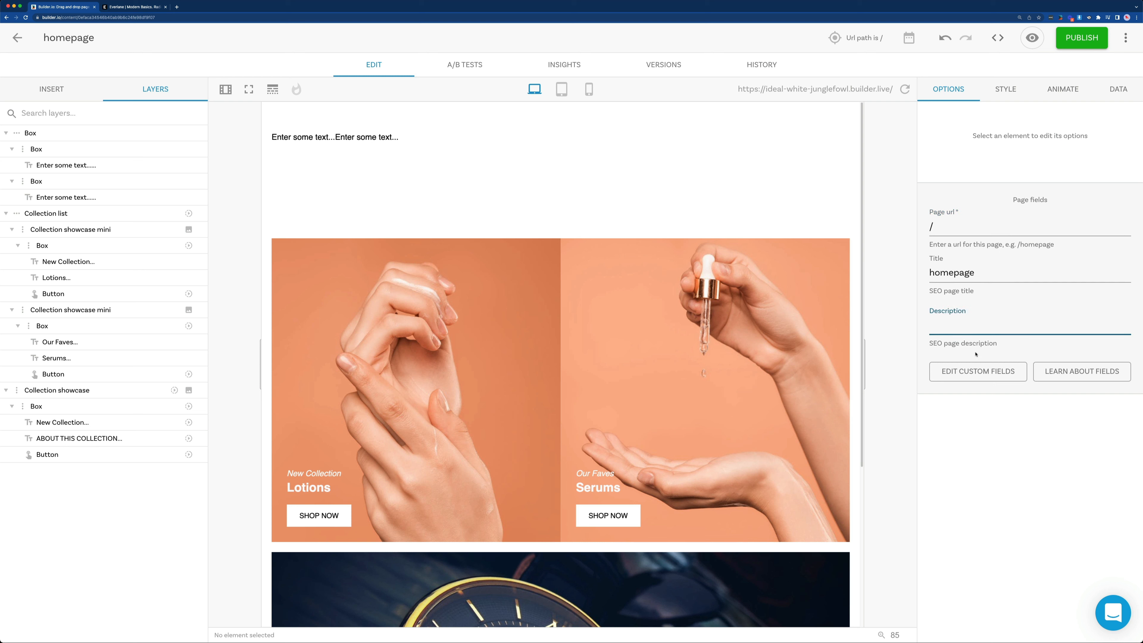
left_click(995, 471)
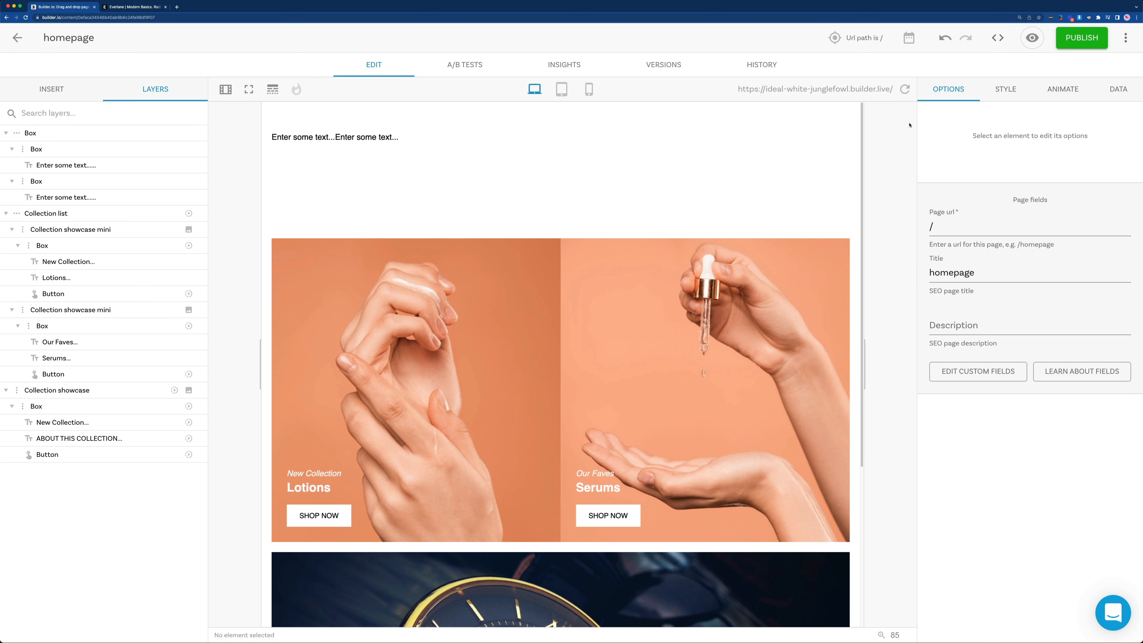
Inspect the style settings of the Lotions showcase box and expand its visibility options
left_click(1007, 98)
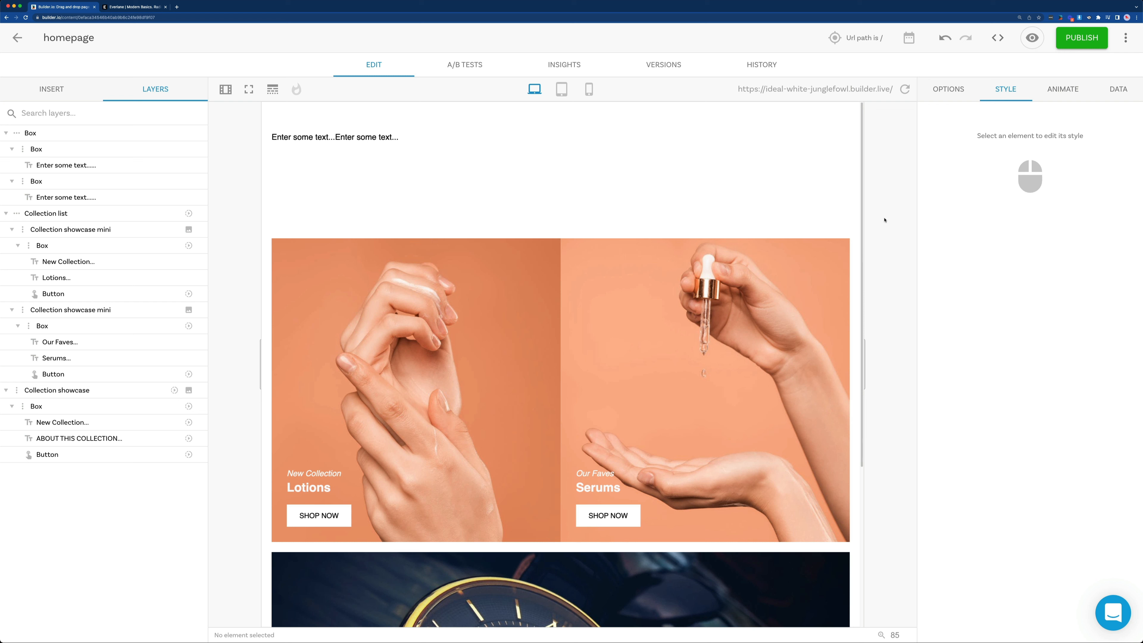
left_click(482, 171)
left_click(566, 273)
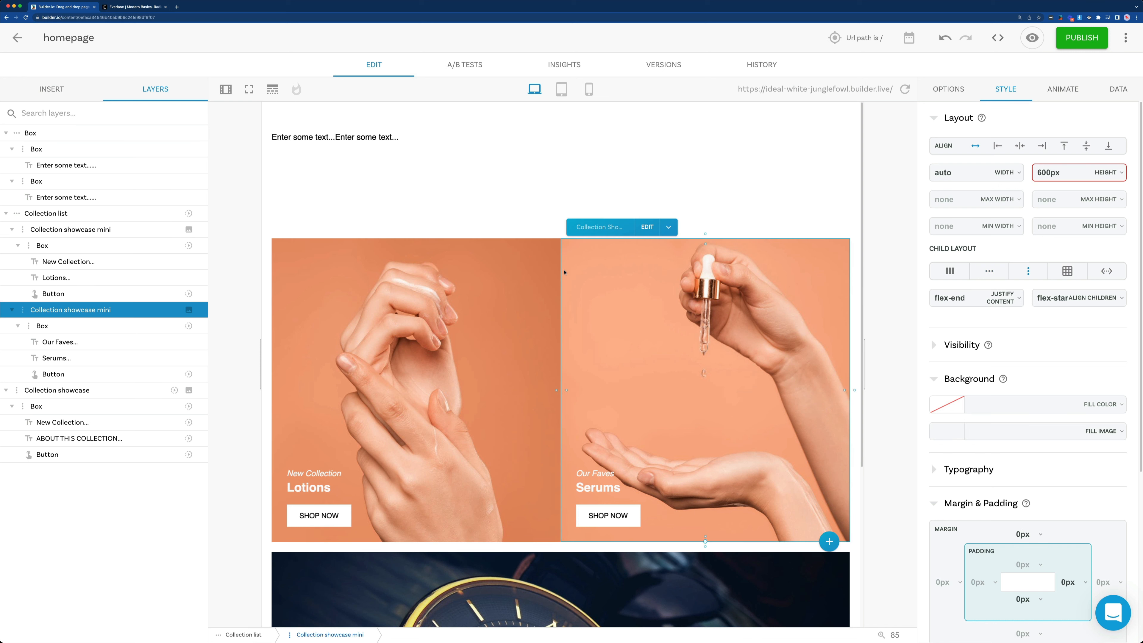
left_click(530, 276)
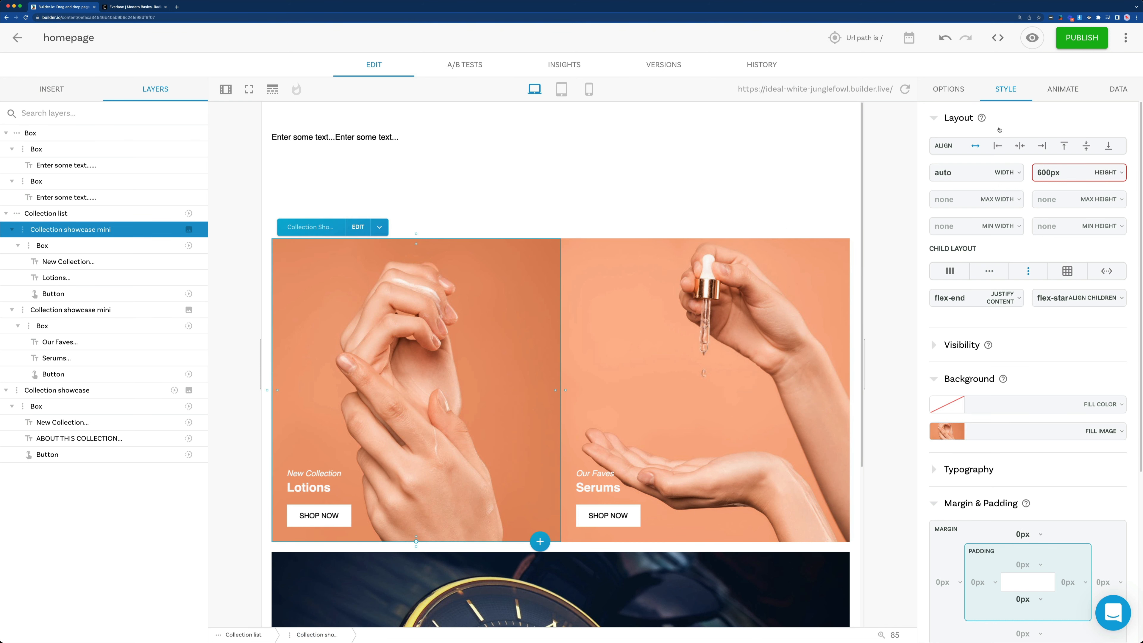
scroll(995, 259, "down", 3)
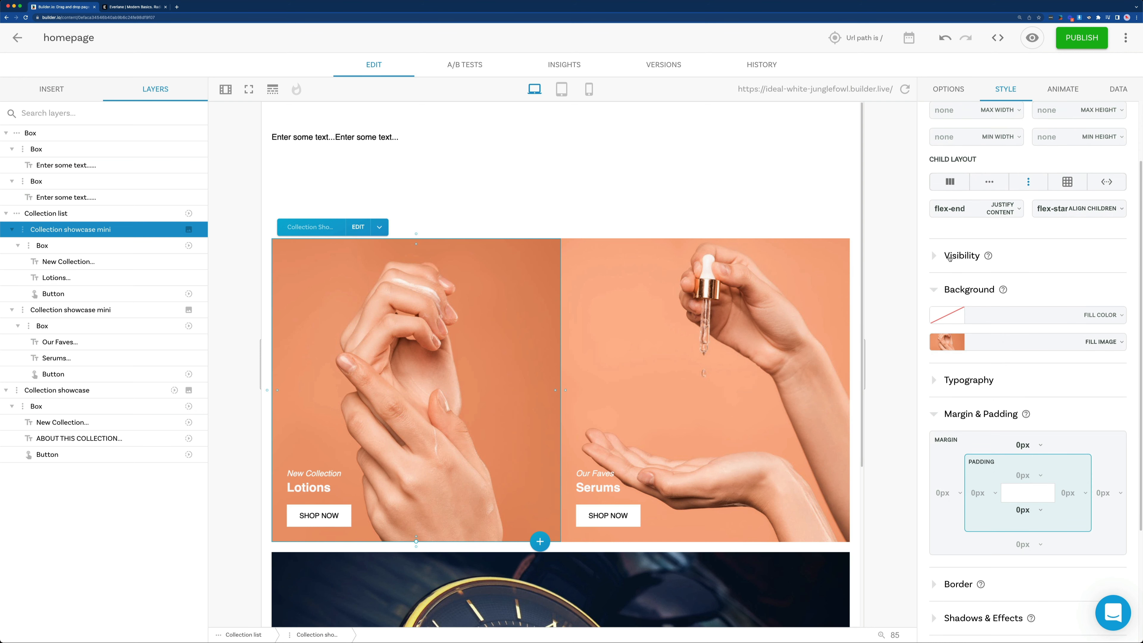
left_click(960, 256)
Replace the Lotions box's background fill image with the recent photo of the blue button-up jacket
scroll(968, 234, "down", 2)
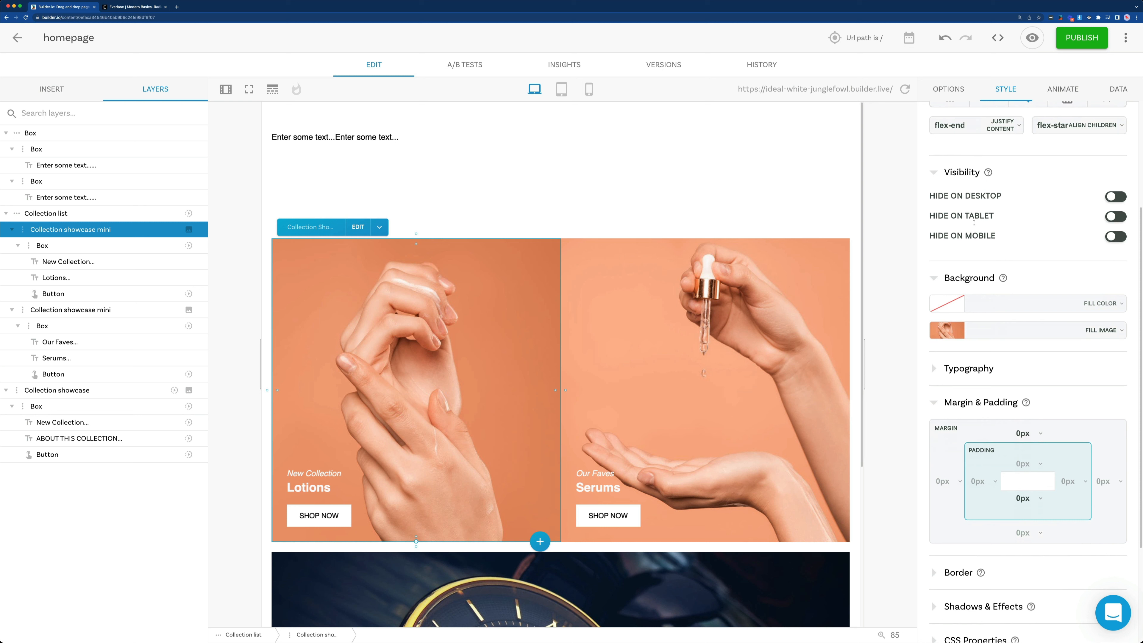
scroll(990, 203, "down", 2)
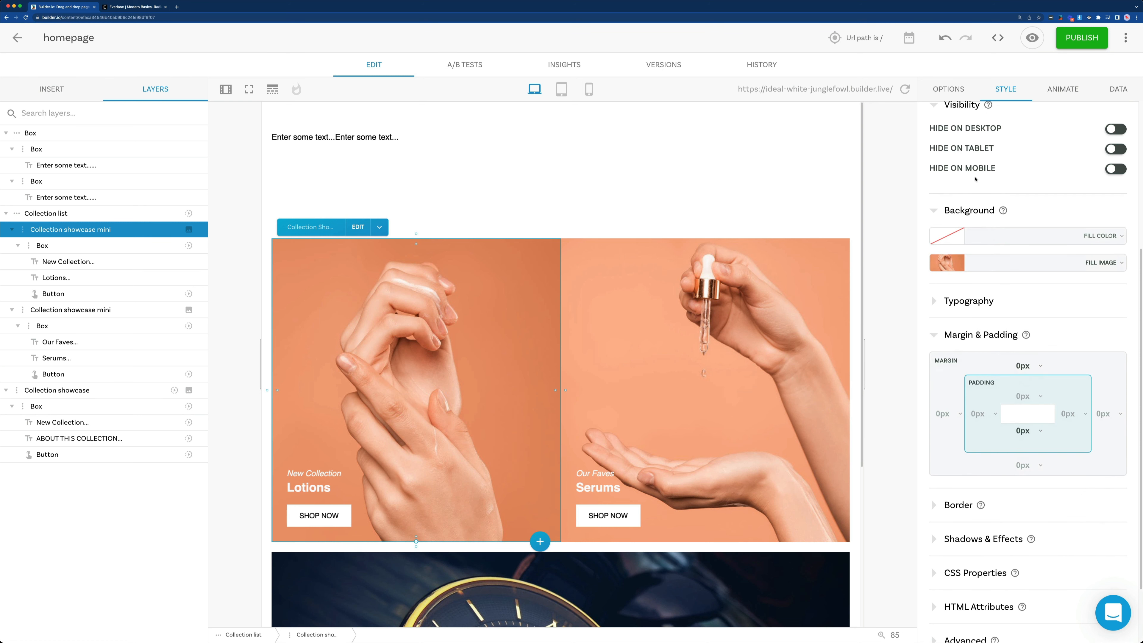
scroll(1030, 191, "down", 2)
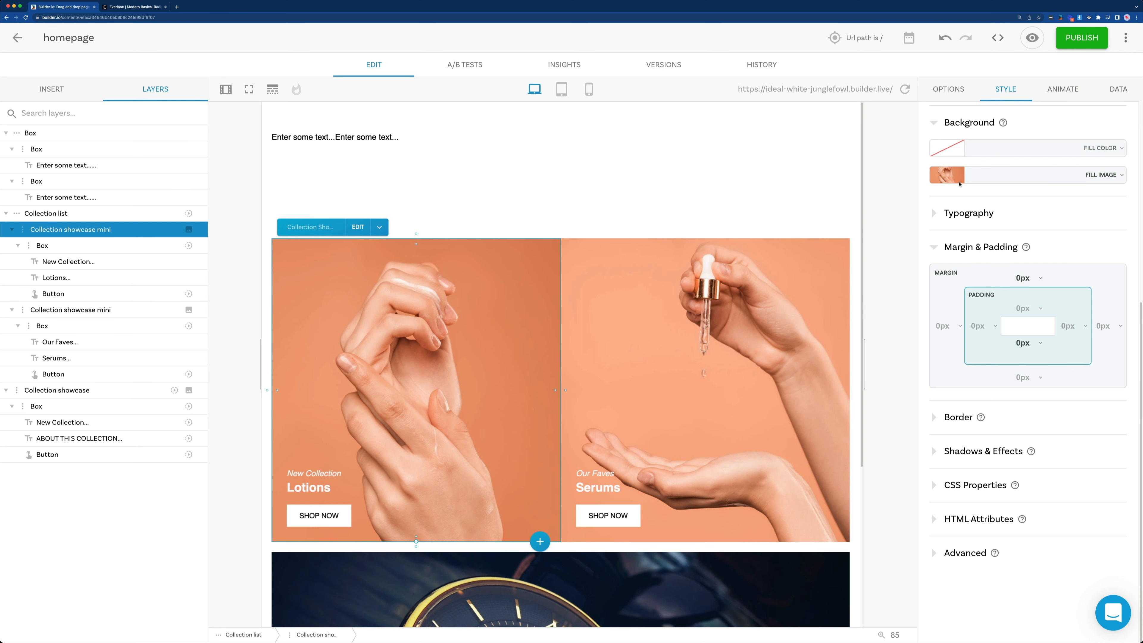
left_click(944, 183)
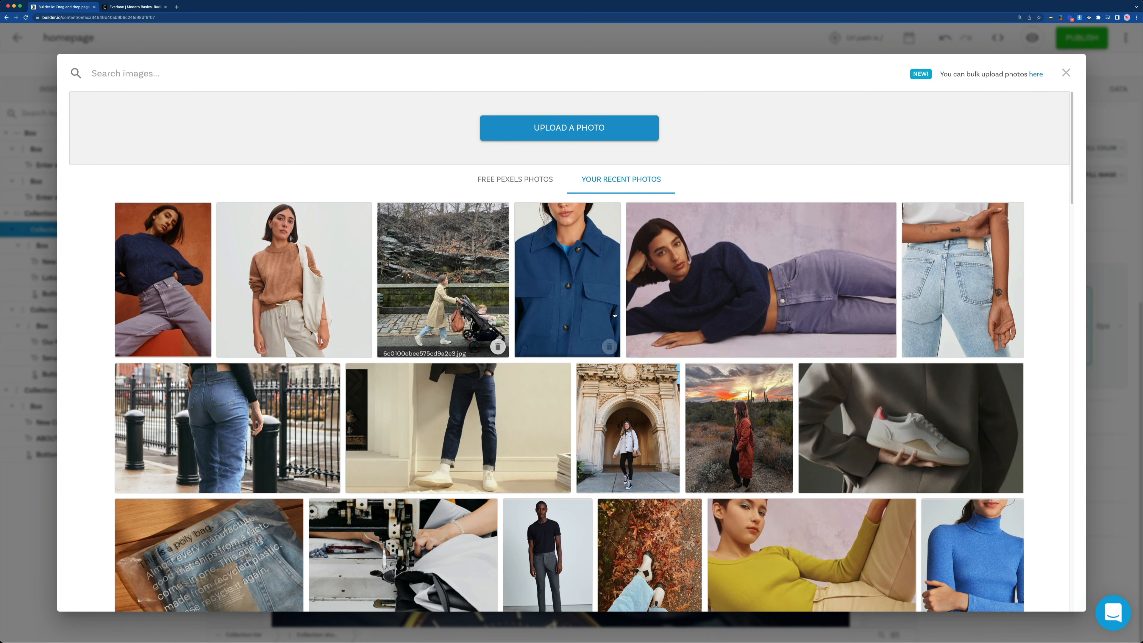
left_click(579, 260)
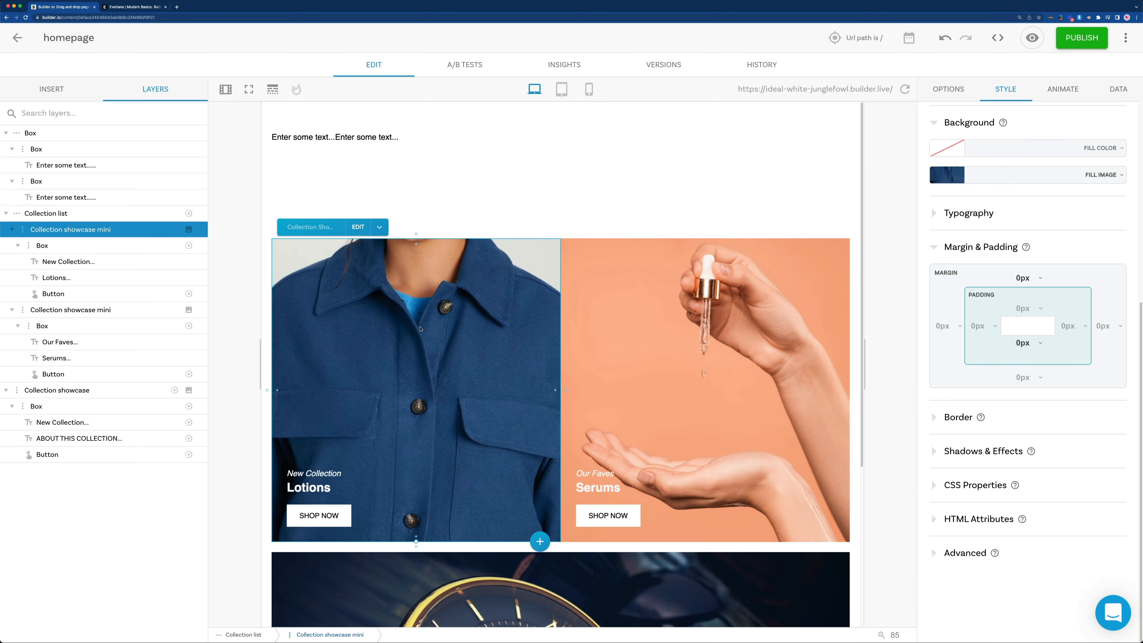
Expand the typography settings and set the Lotions heading's font size to 50px
scroll(1005, 206, "down", 1)
left_click(982, 185)
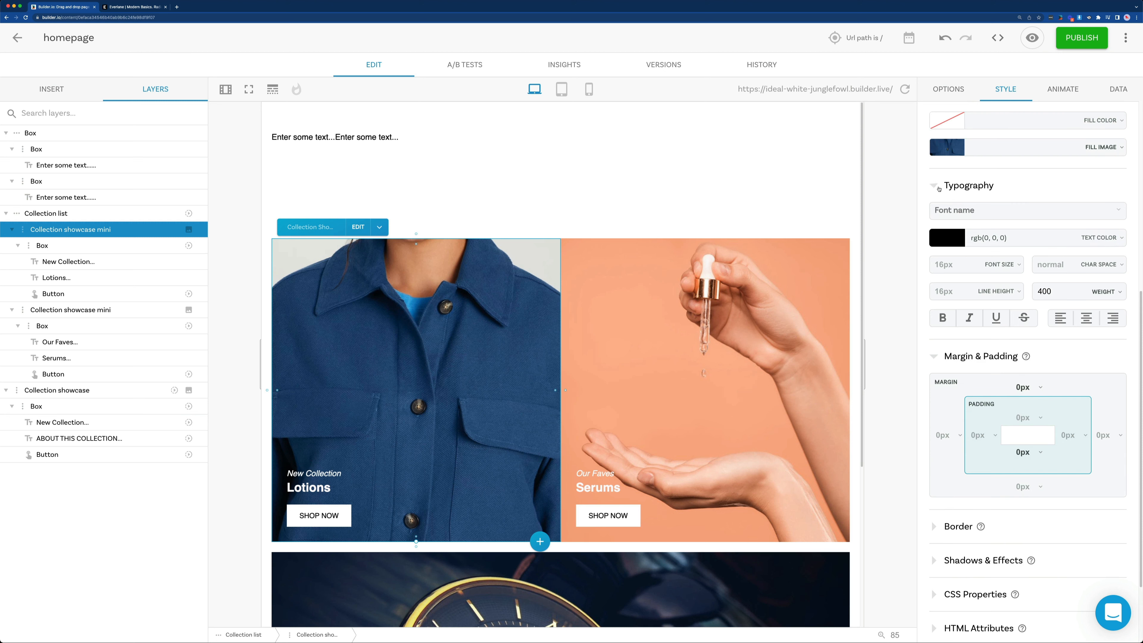
scroll(983, 189, "down", 3)
scroll(961, 196, "up", 2)
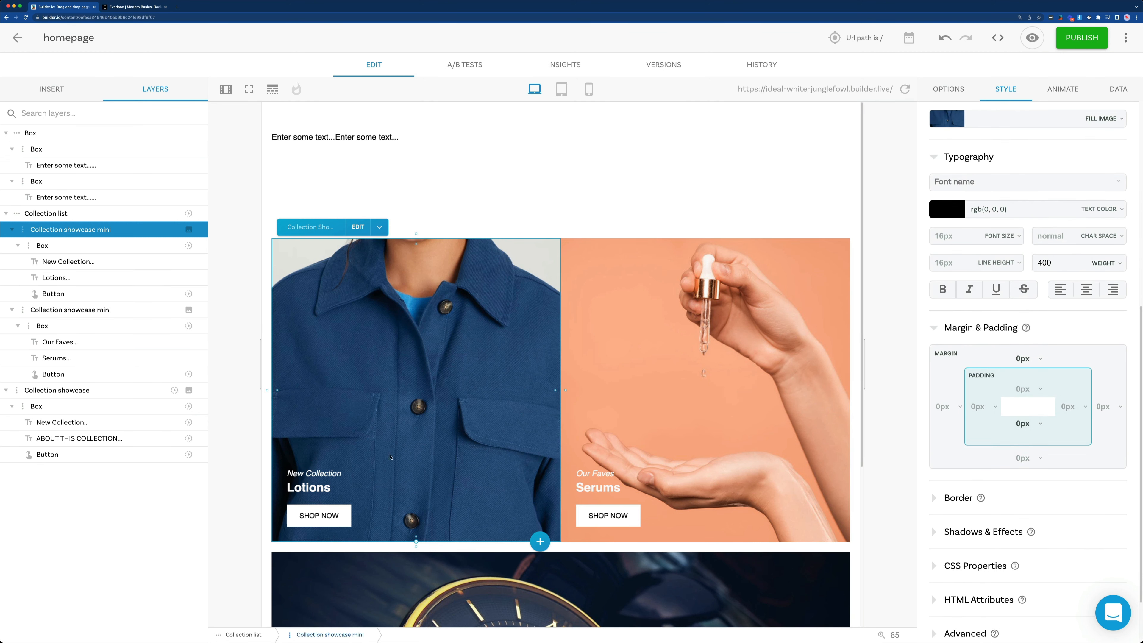
left_click(334, 486)
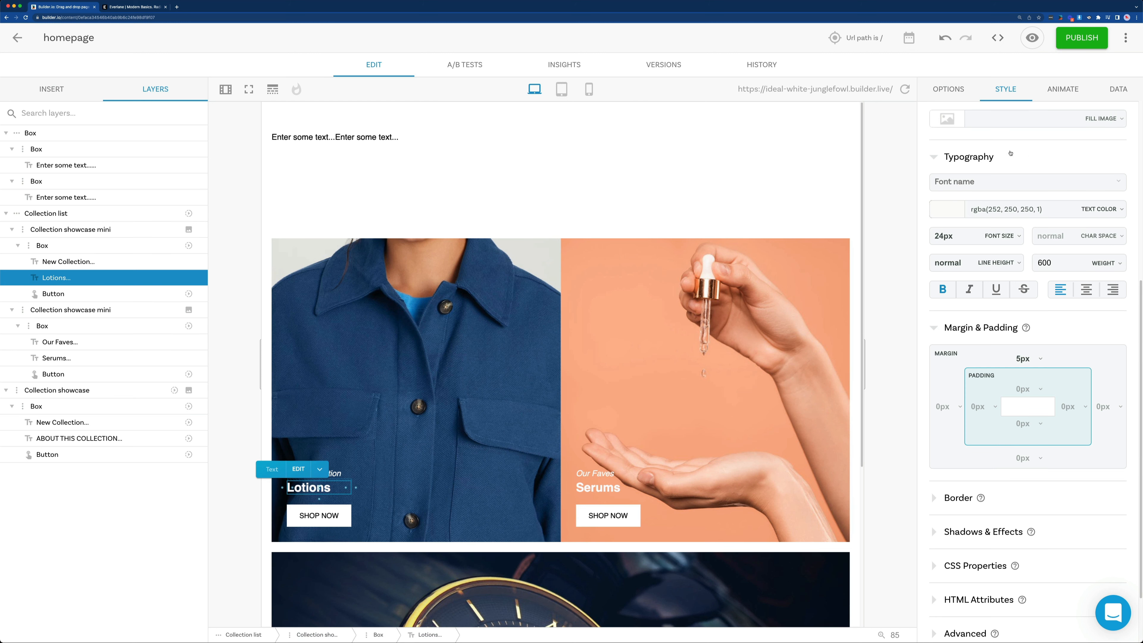
left_click(946, 236)
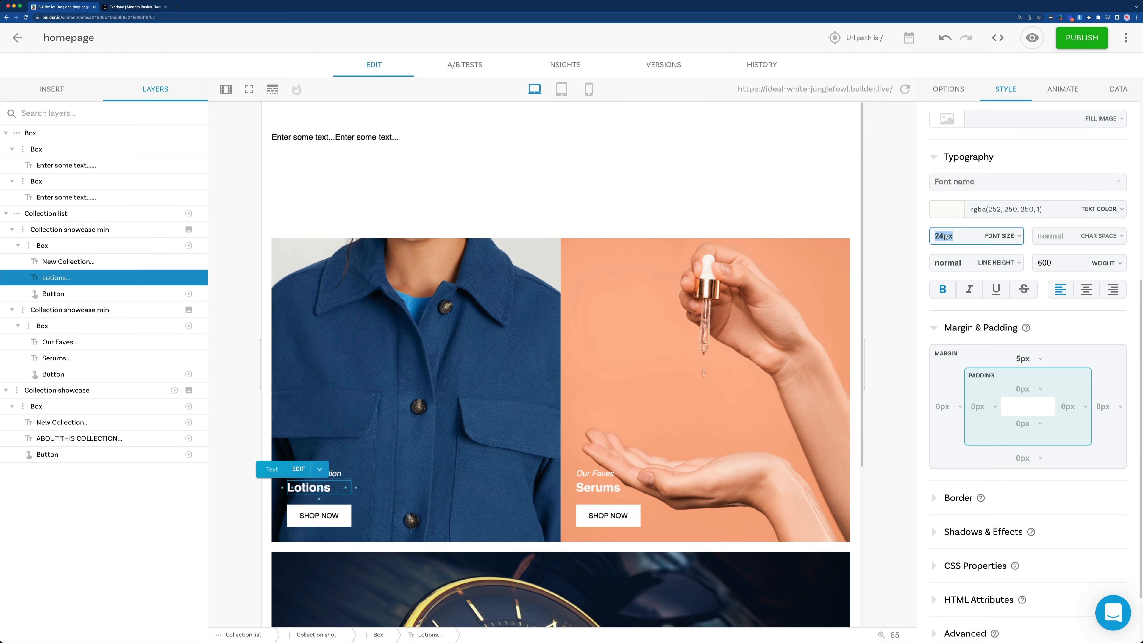
type("50")
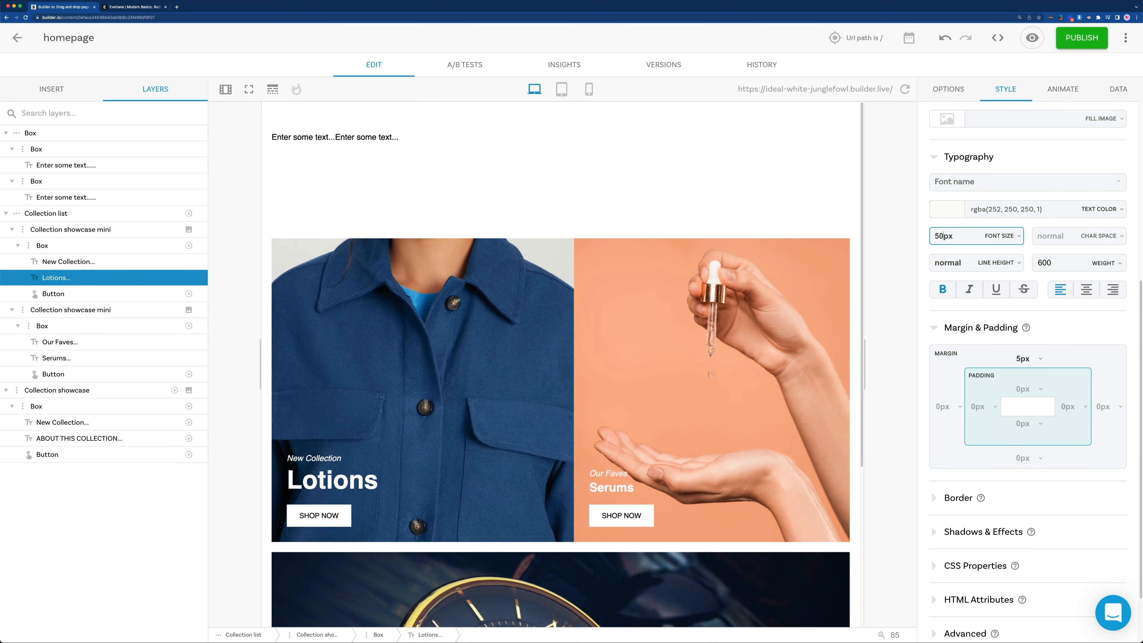
Centre-align the Lotions heading's text and make it italic
scroll(1039, 253, "down", 2)
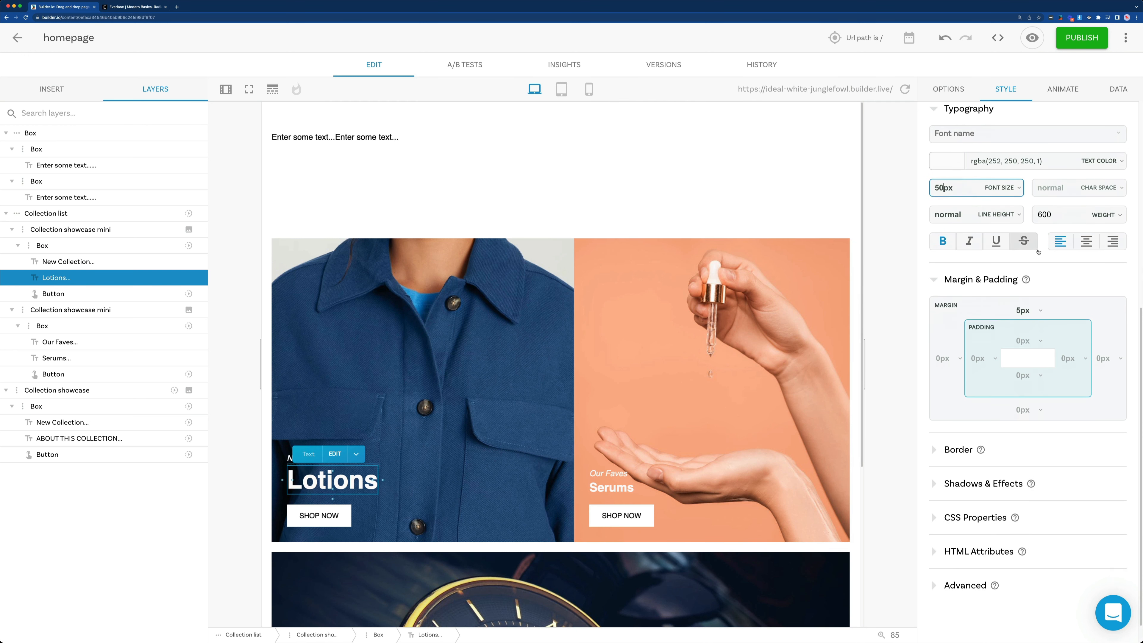
left_click(1087, 241)
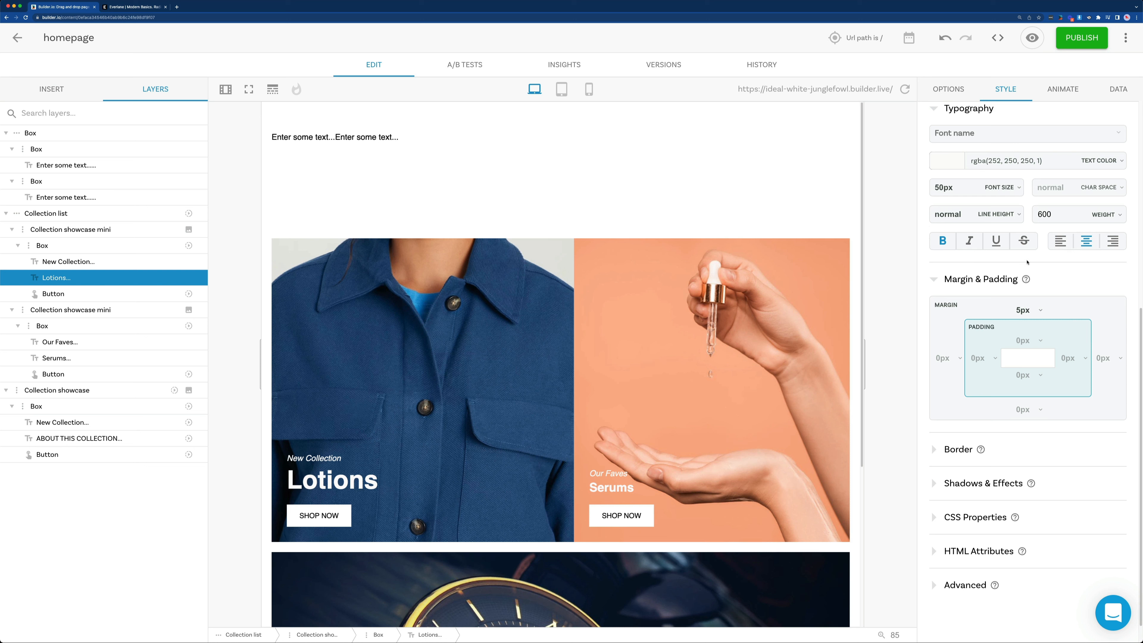
scroll(1028, 263, "down", 2)
left_click(969, 181)
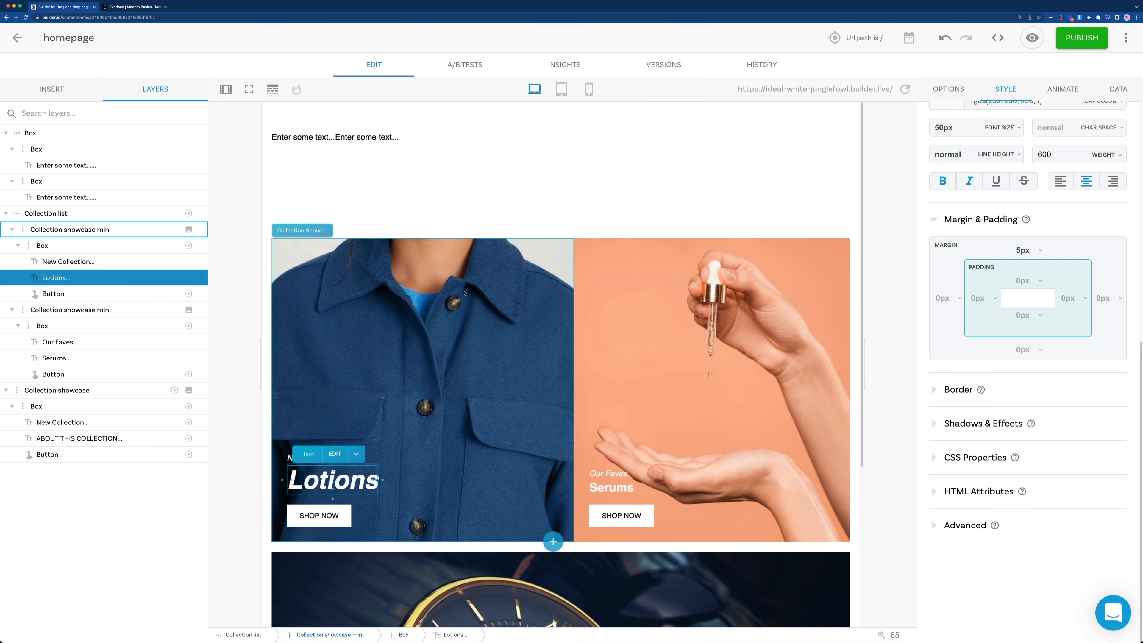
scroll(480, 319, "down", 5)
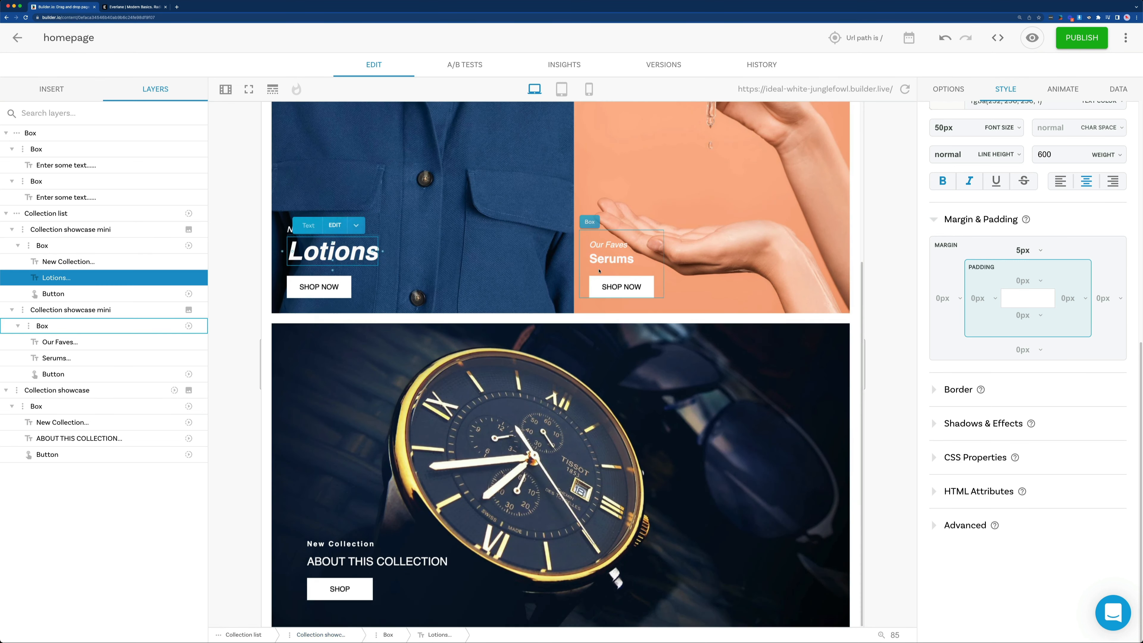
scroll(566, 288, "up", 3)
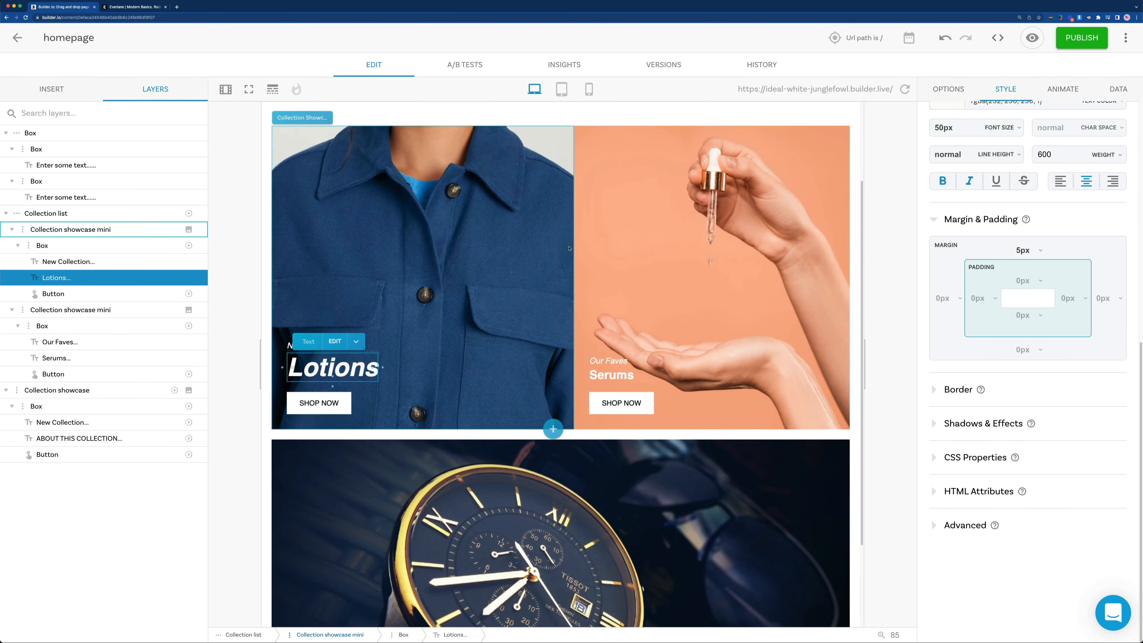
Delete the box holding the two placeholder texts above the collection list
left_click(343, 132)
scroll(552, 207, "up", 3)
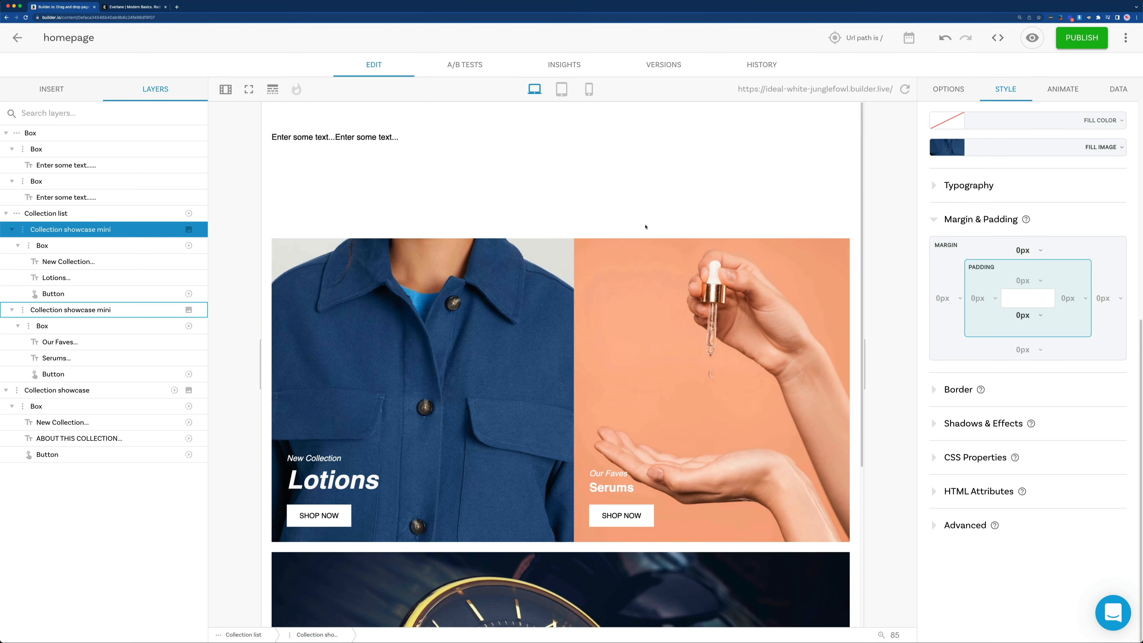
scroll(552, 207, "down", 3)
scroll(518, 198, "up", 3)
left_click(480, 185)
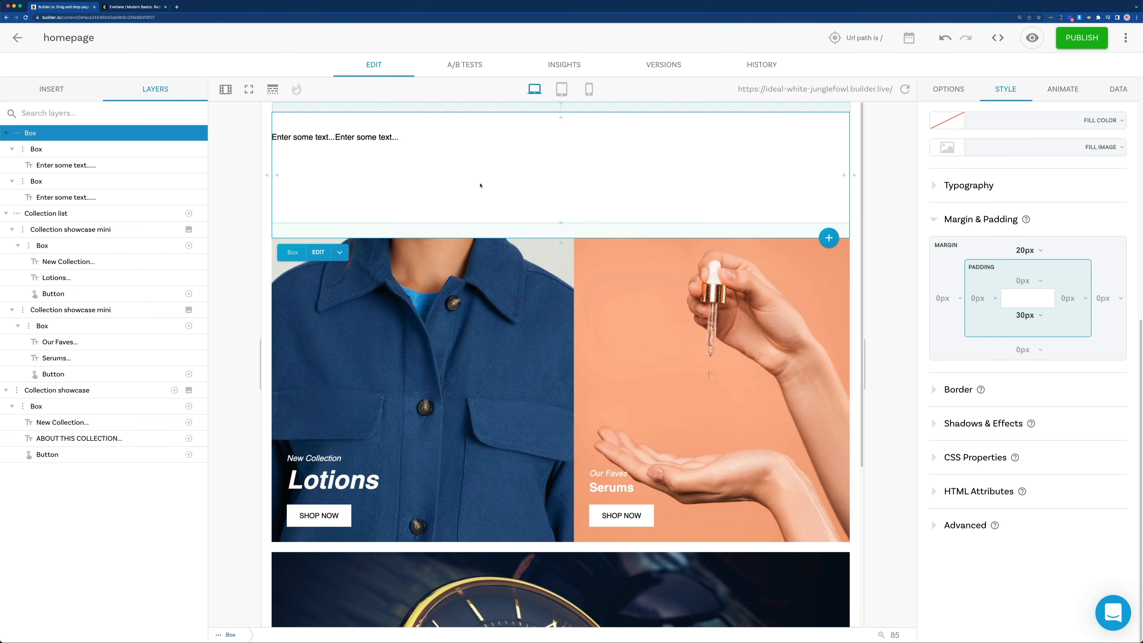
key("BackSpace")
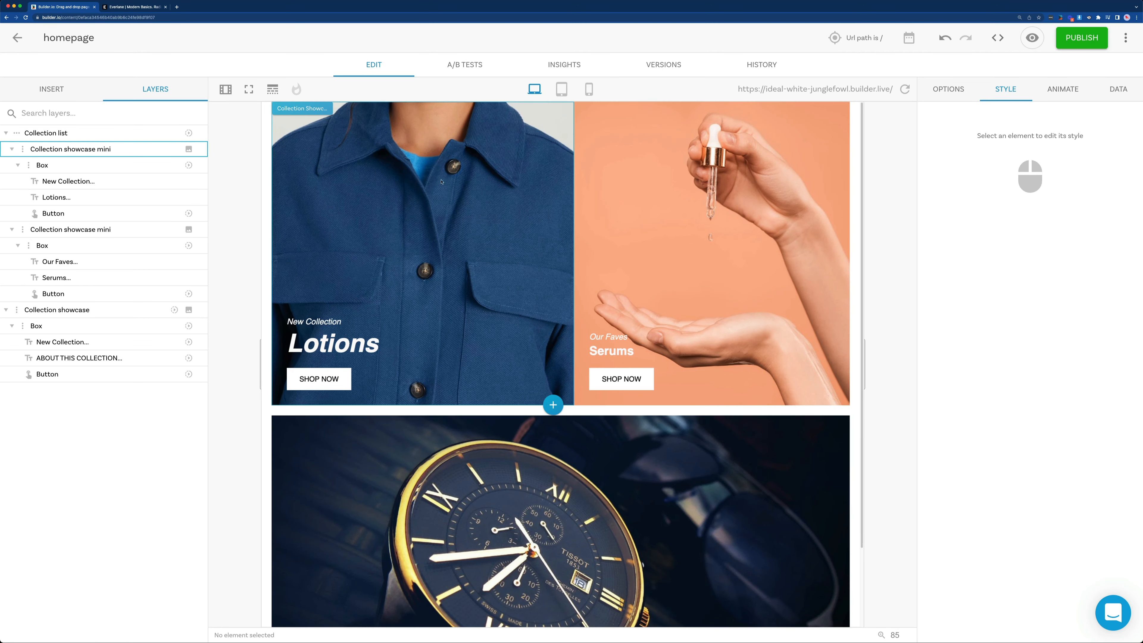
Select the whole Collection list and set its top margin to 20px
left_click(118, 149)
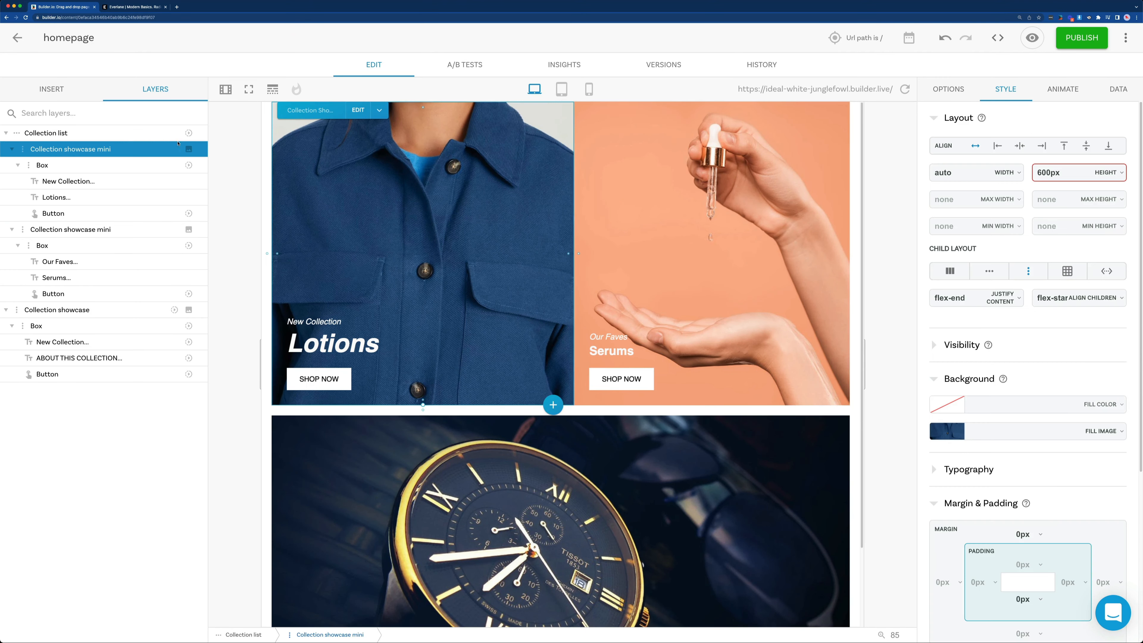
left_click(119, 139)
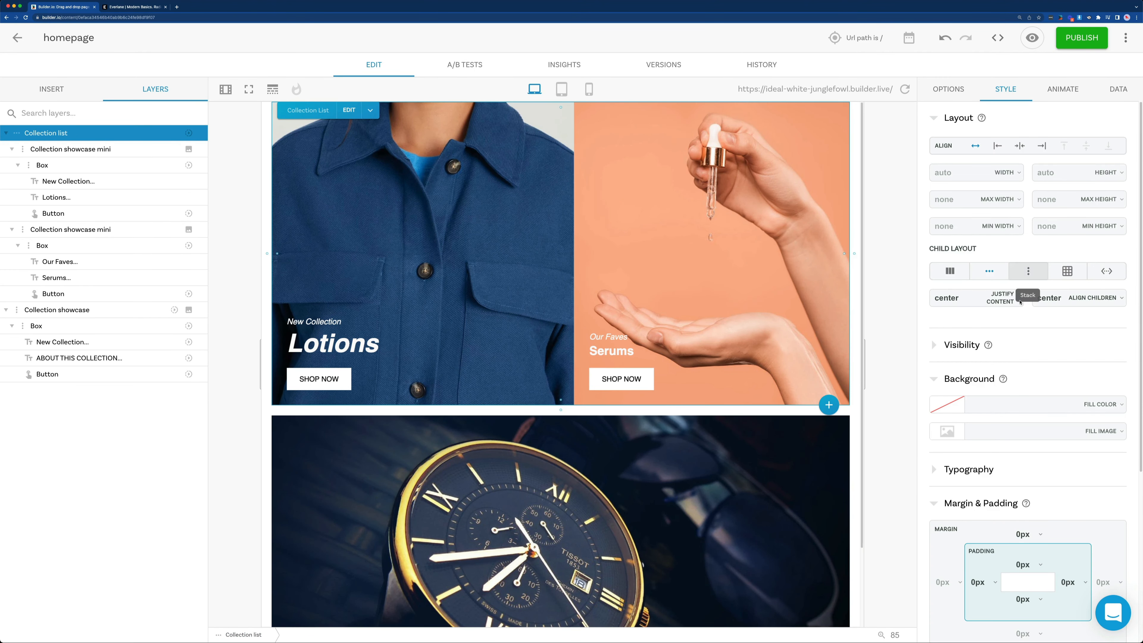
scroll(1024, 298, "down", 6)
left_click(1025, 250)
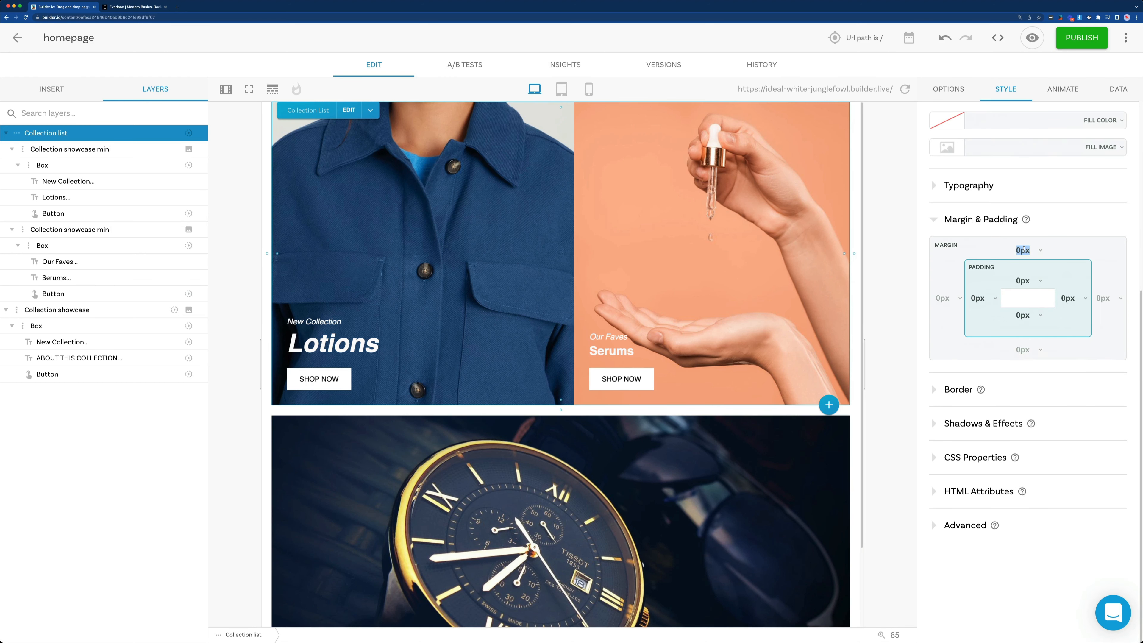
type("20")
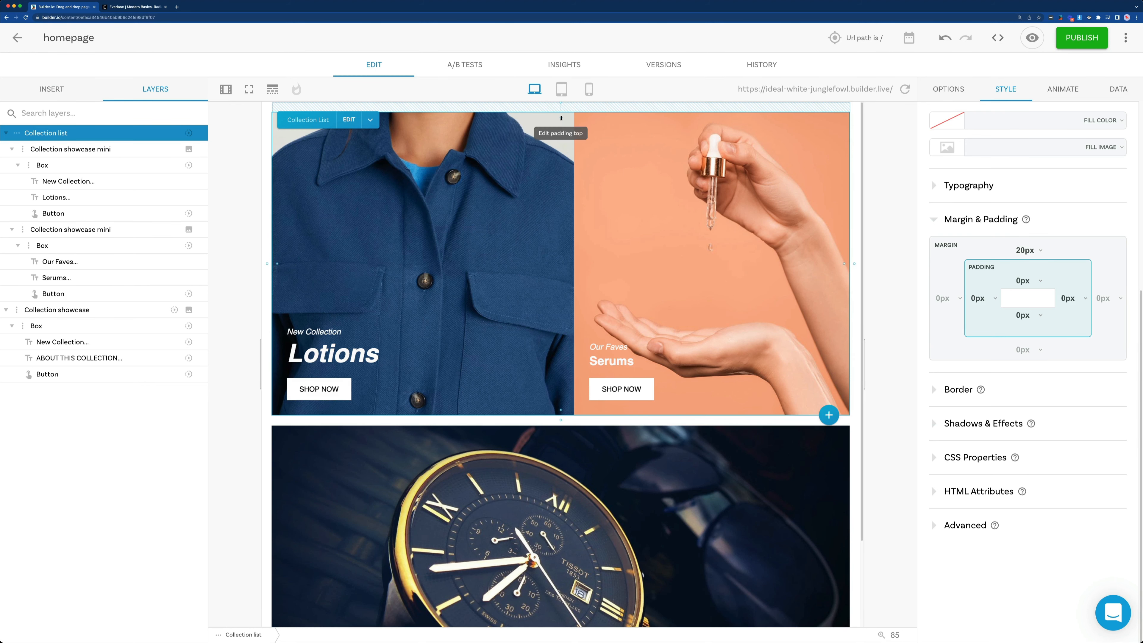
mouse_move(561, 118)
left_mouse_down()
mouse_move(561, 144)
mouse_move(561, 113)
left_mouse_up()
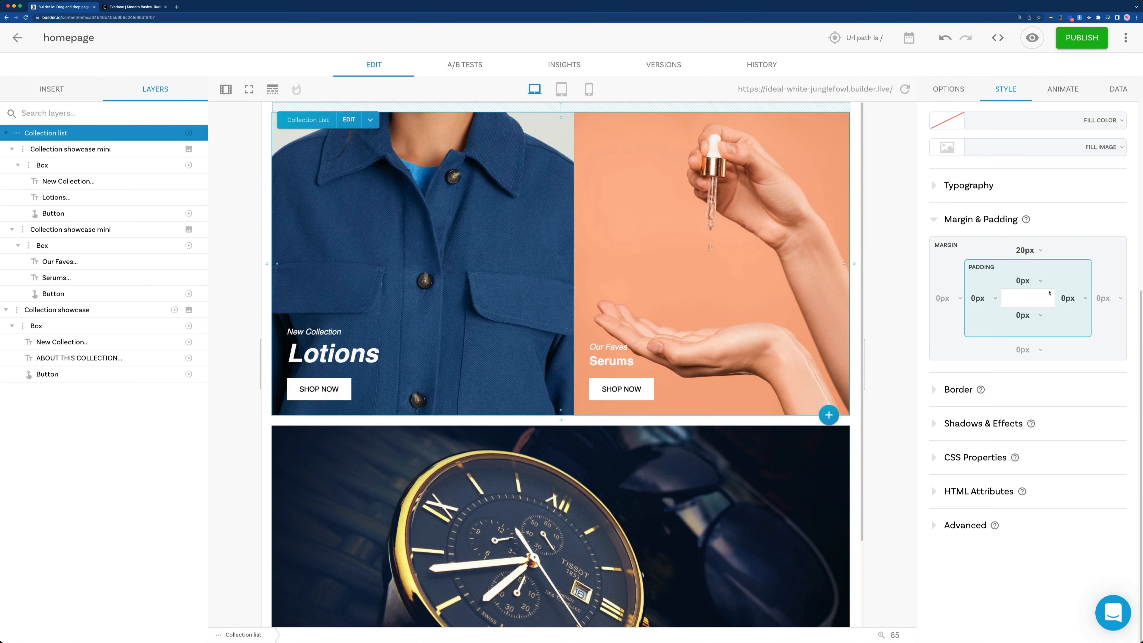
Set the Collection list's left and right padding to 20px each and deselect it
left_click(972, 298)
type("20")
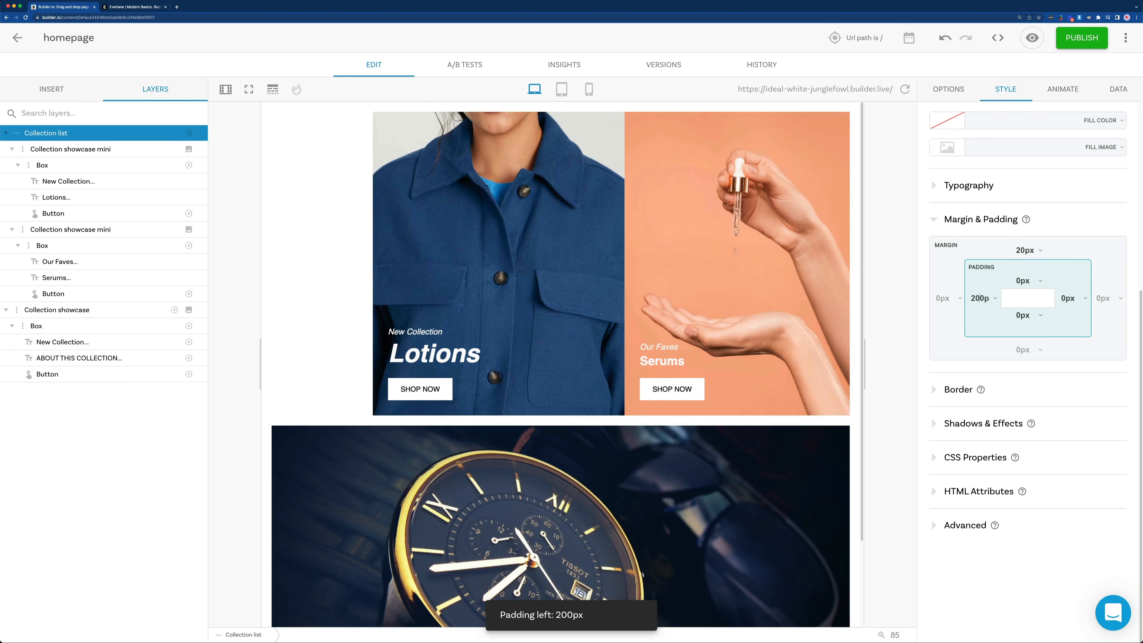
key("Delete")
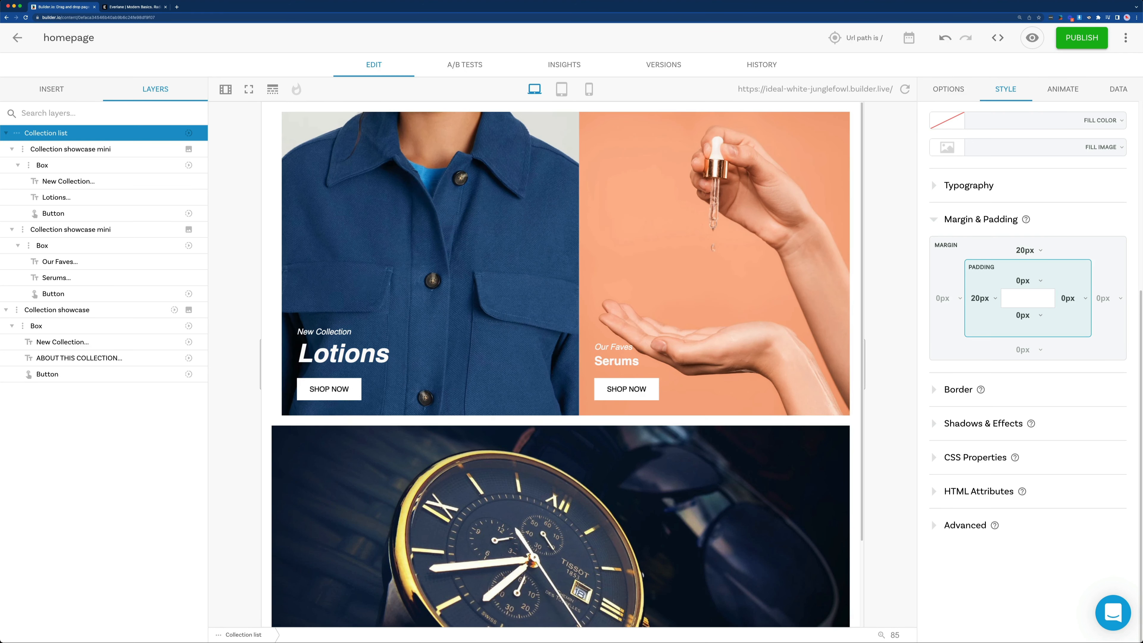
left_click(1065, 299)
type("20")
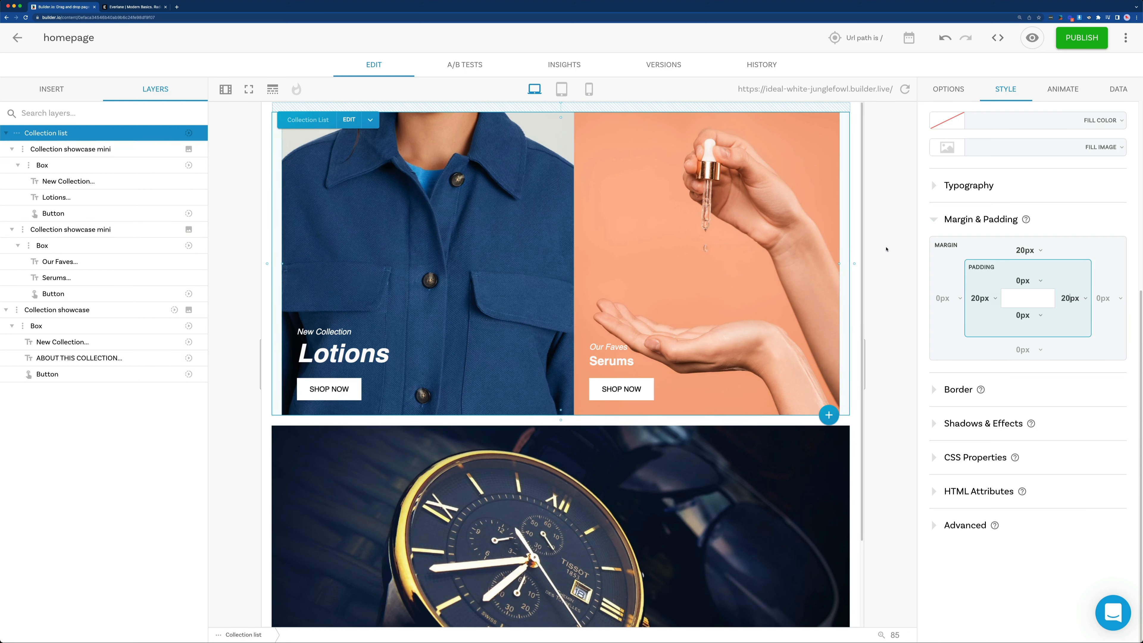
left_click(854, 220)
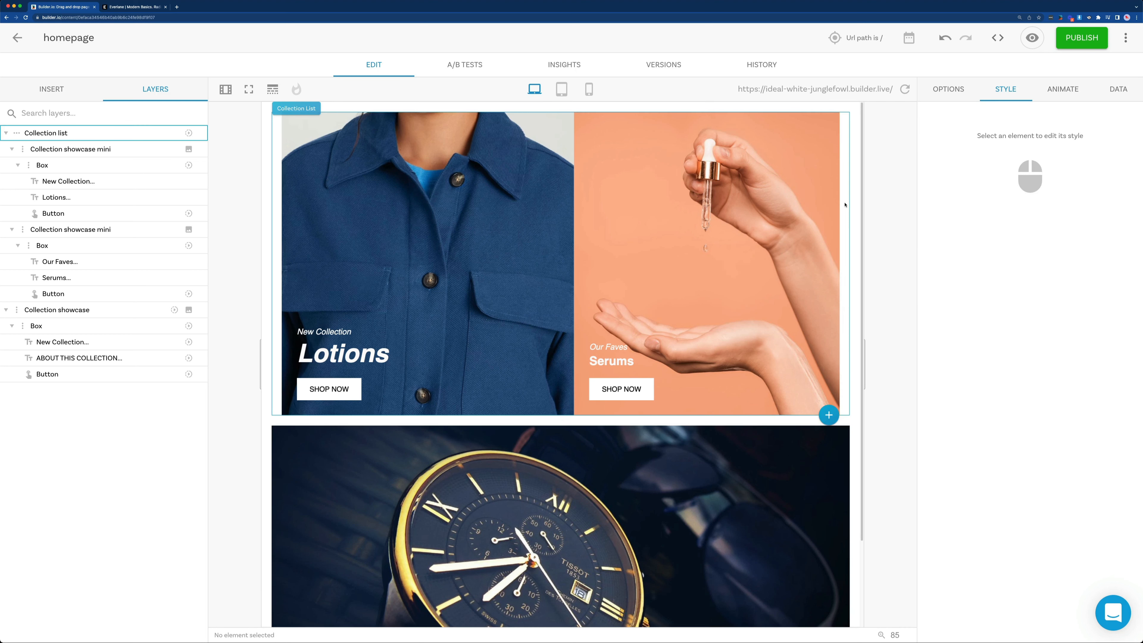
left_click(846, 206)
left_click(855, 181)
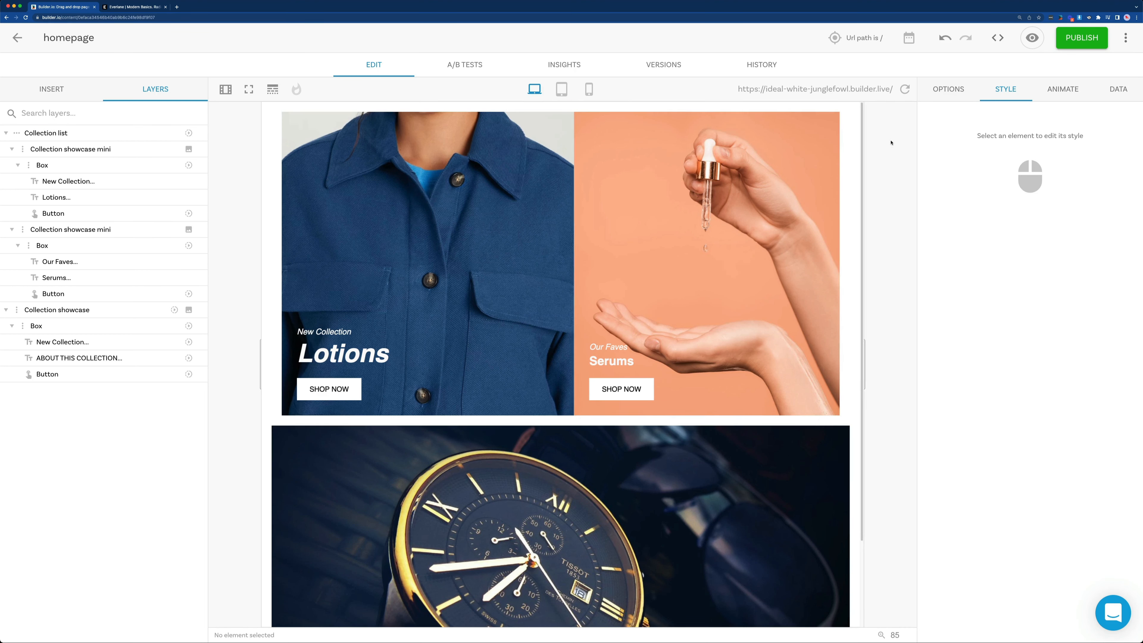
Add a scroll-in-view animation to the Serums showcase box, change it to Fade in right, and preview it
scroll(516, 241, "down", 3)
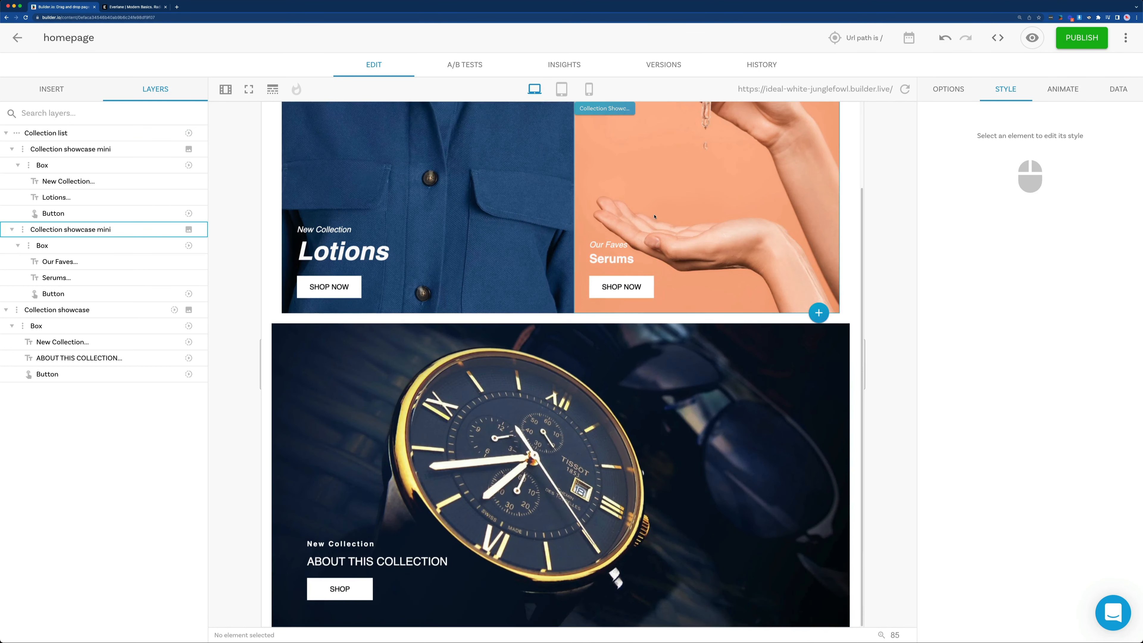
scroll(653, 248, "up", 3)
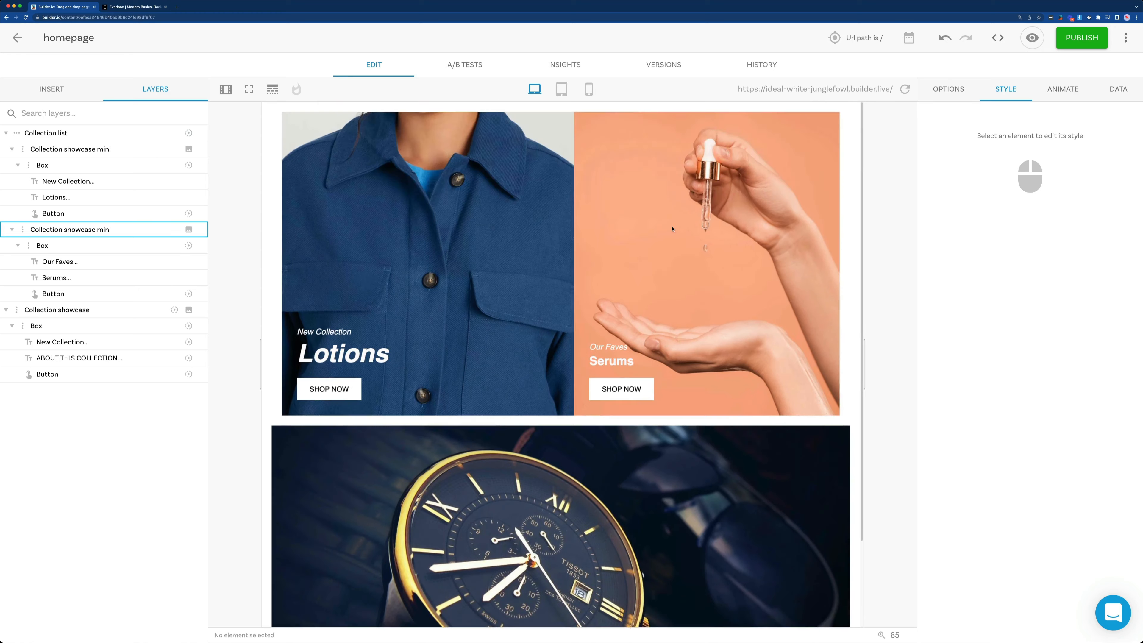
left_click(1069, 90)
left_click(765, 203)
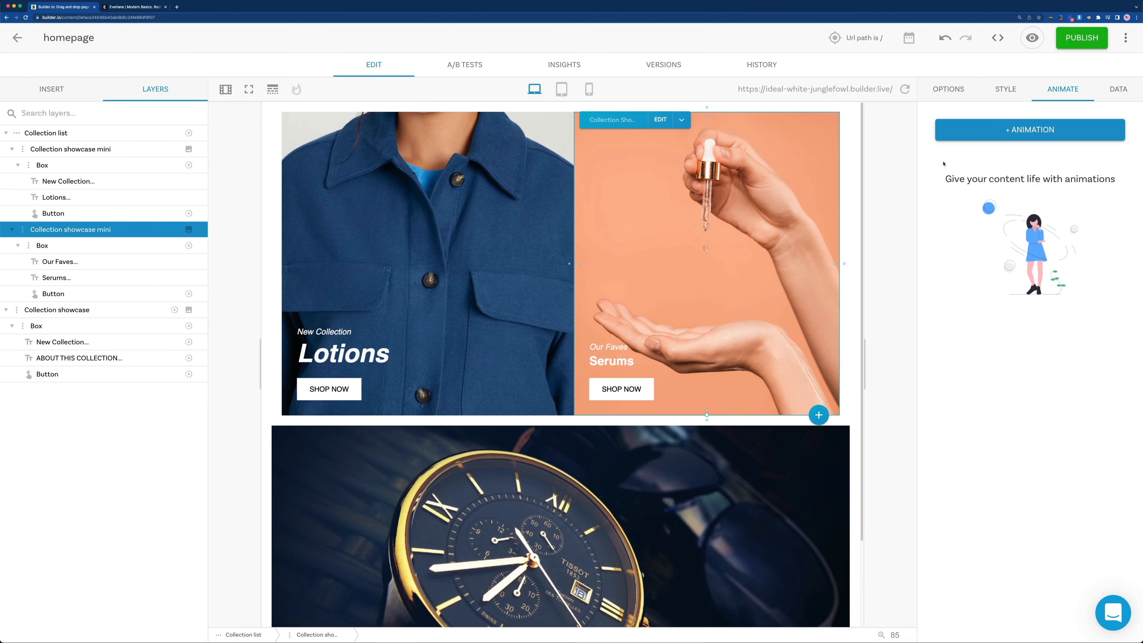
left_click(1009, 136)
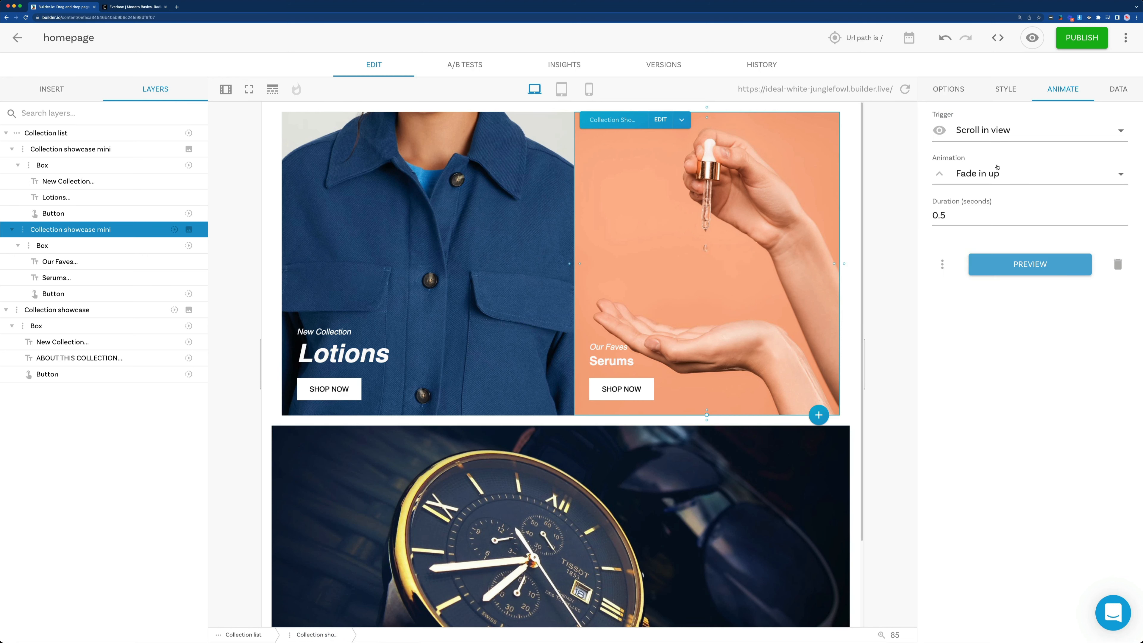
left_click(992, 178)
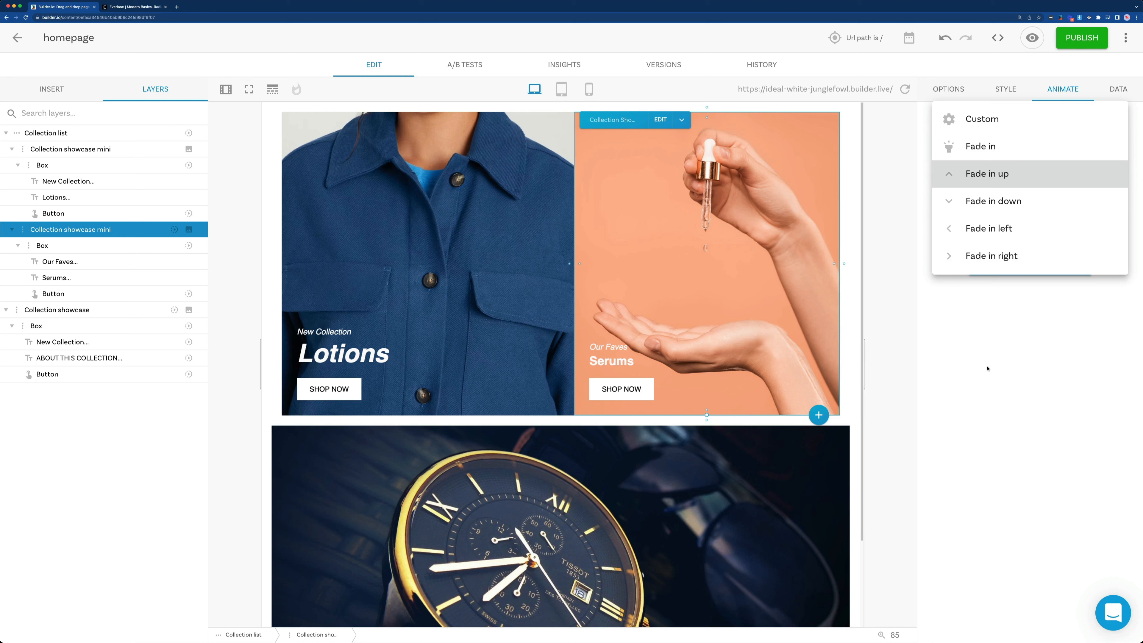
left_click(992, 255)
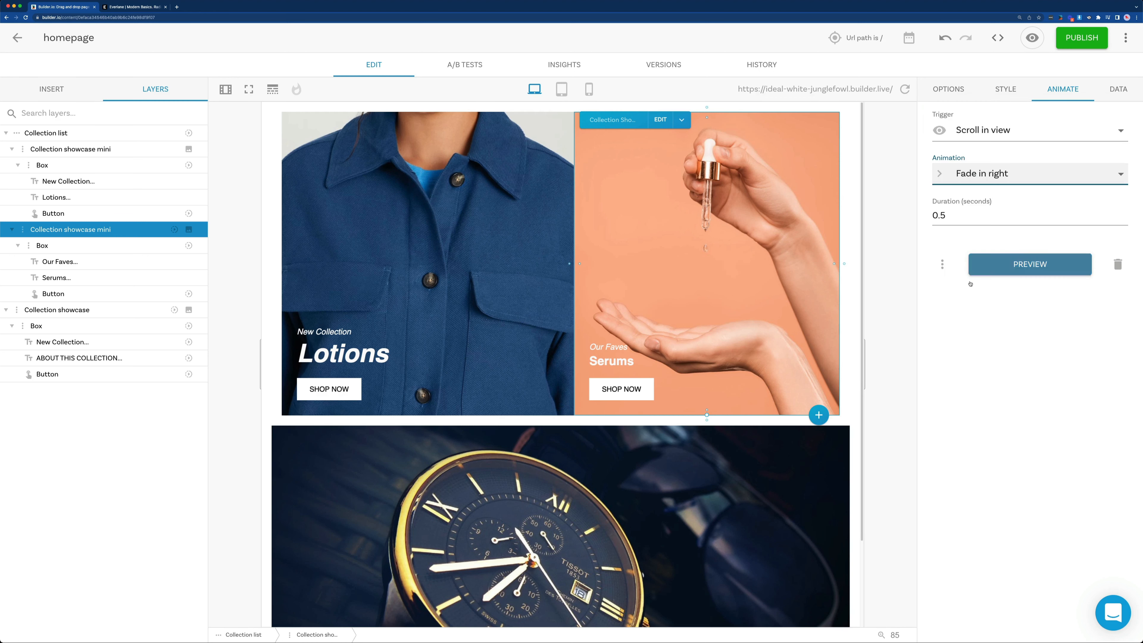
left_click(1029, 268)
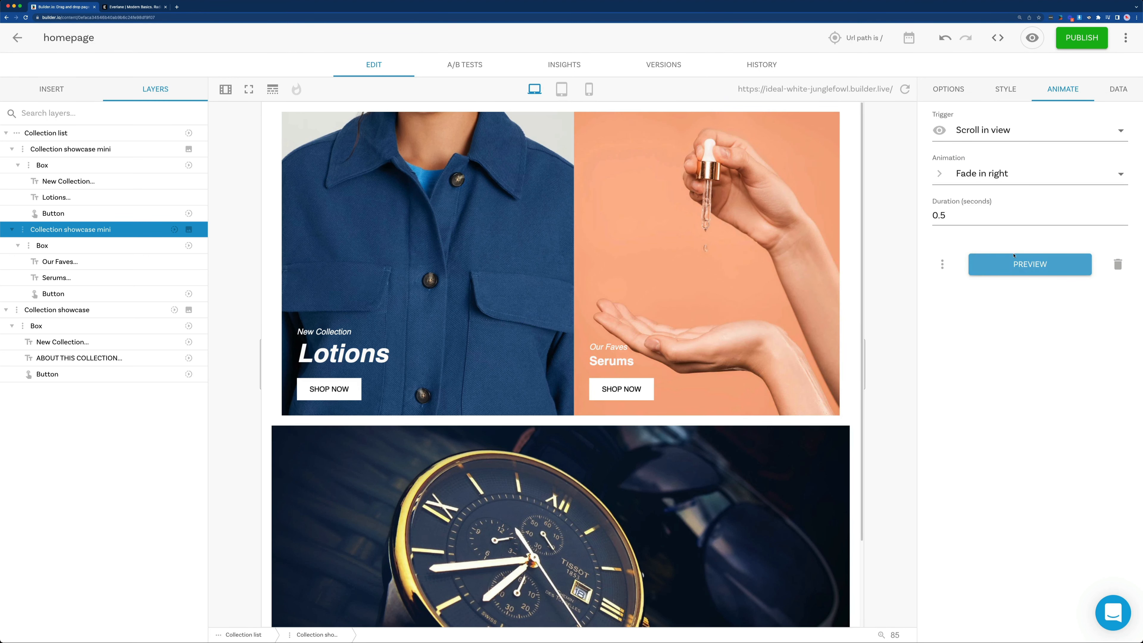
left_click(1015, 264)
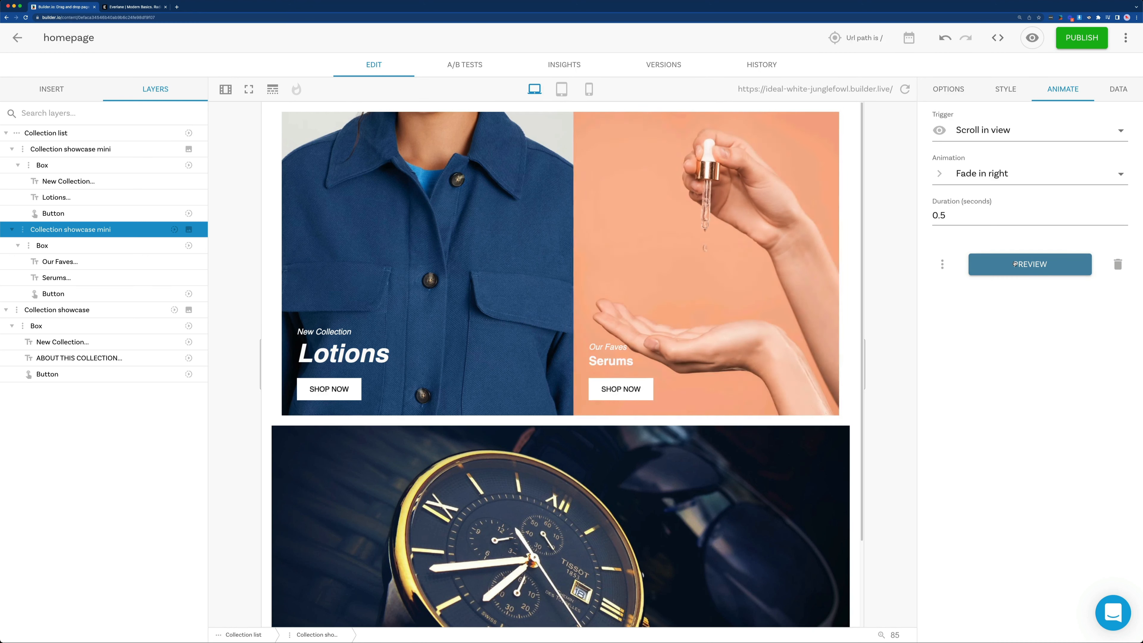
Set the Serums box animation's duration to 1.5 seconds and preview it again
double_click(984, 214)
type("1.5")
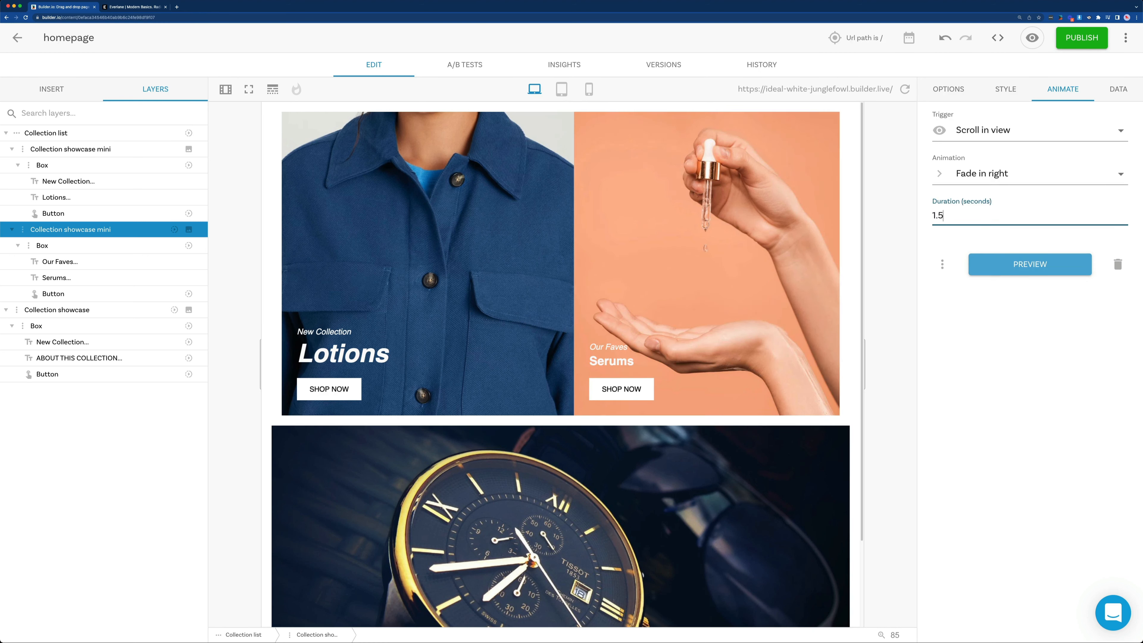
left_click(978, 327)
left_click(998, 269)
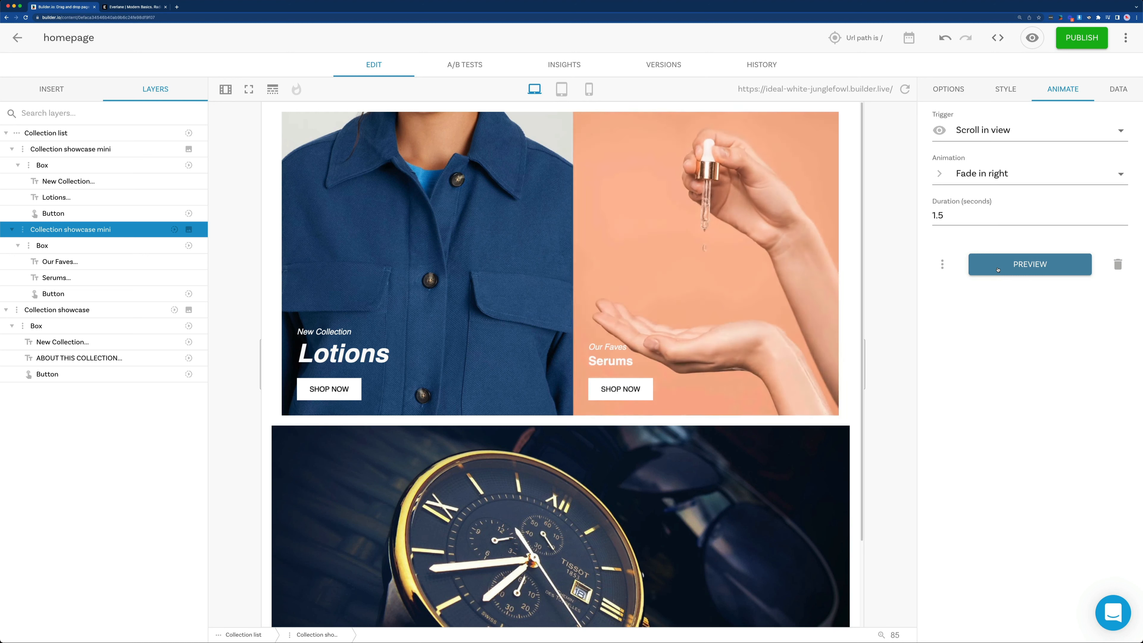
left_click(998, 269)
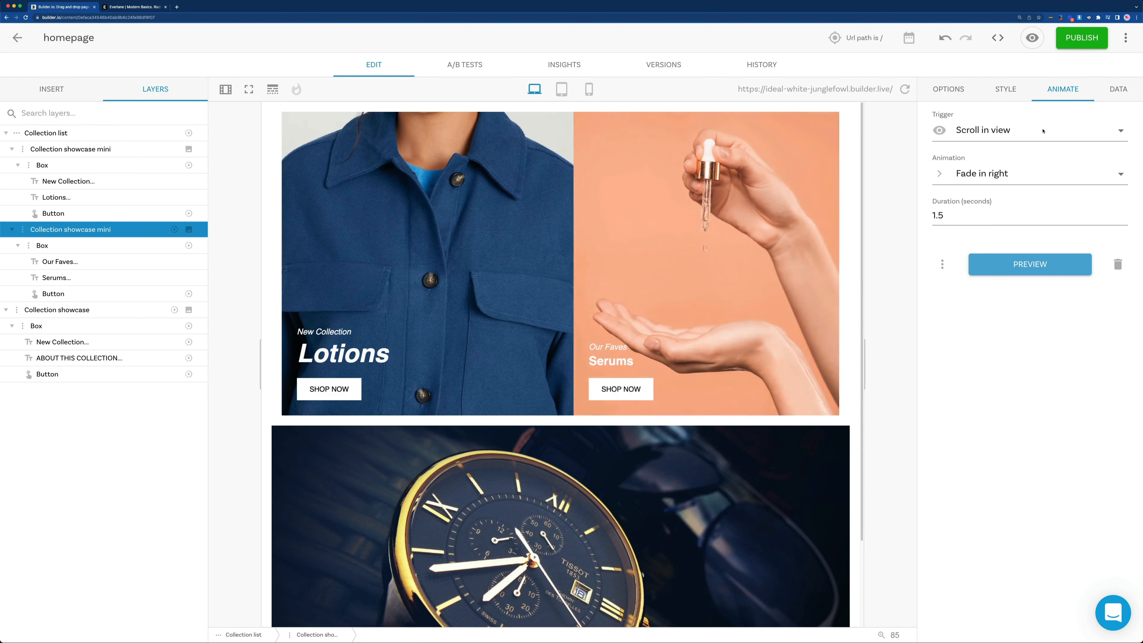
Examine the data connection, event, binding and content state settings with the Serums box selected and with nothing selected
left_click(1121, 89)
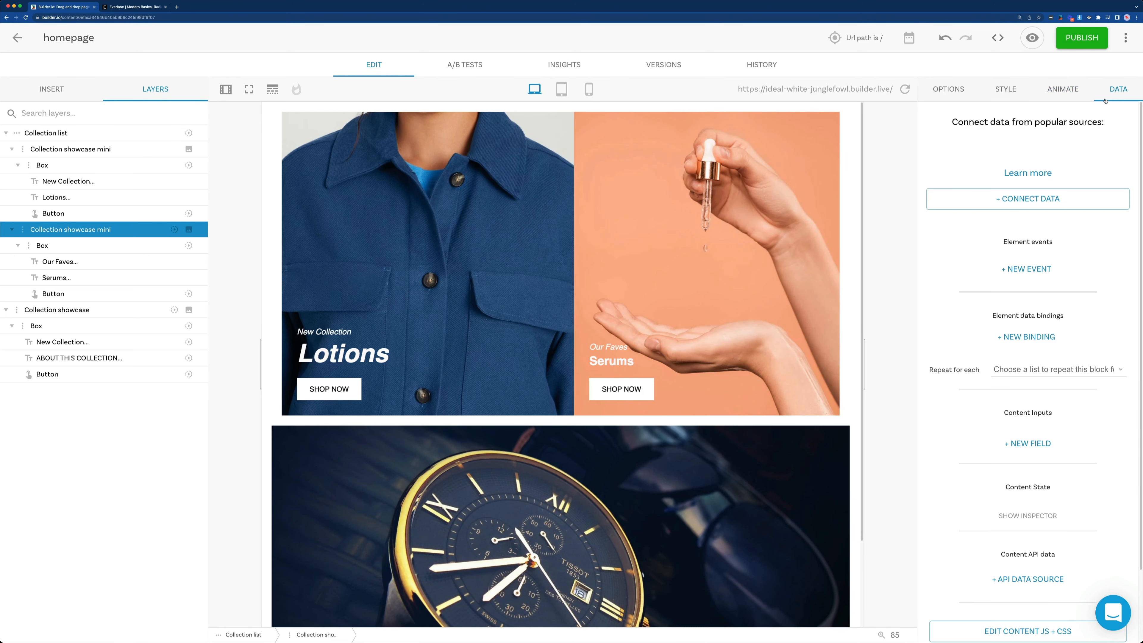
left_click(879, 197)
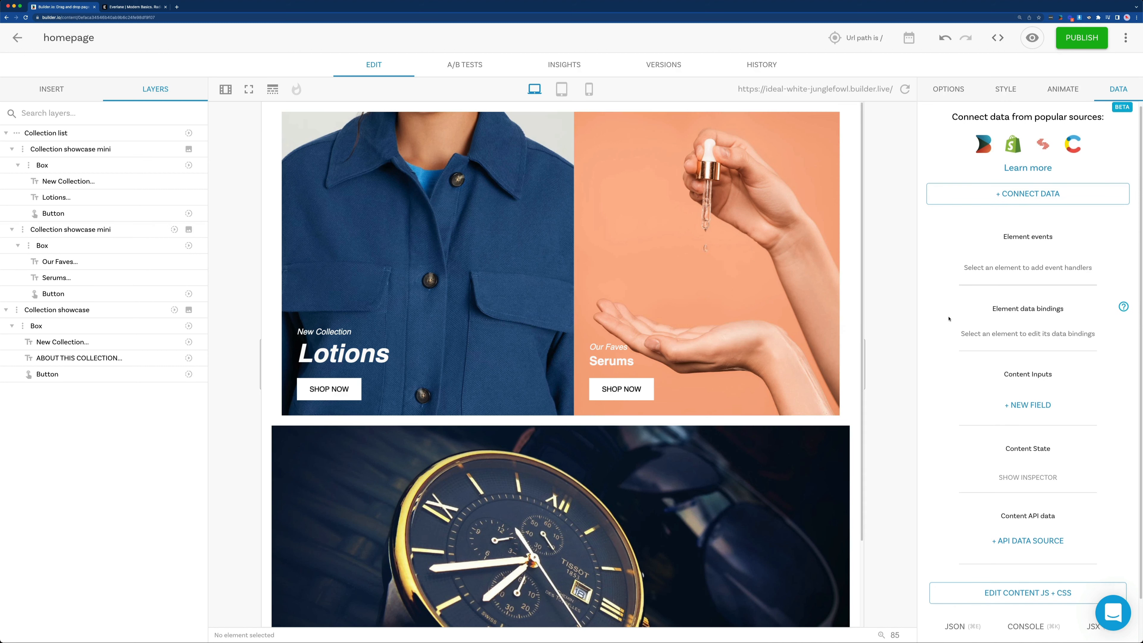
scroll(948, 320, "down", 3)
scroll(949, 317, "up", 3)
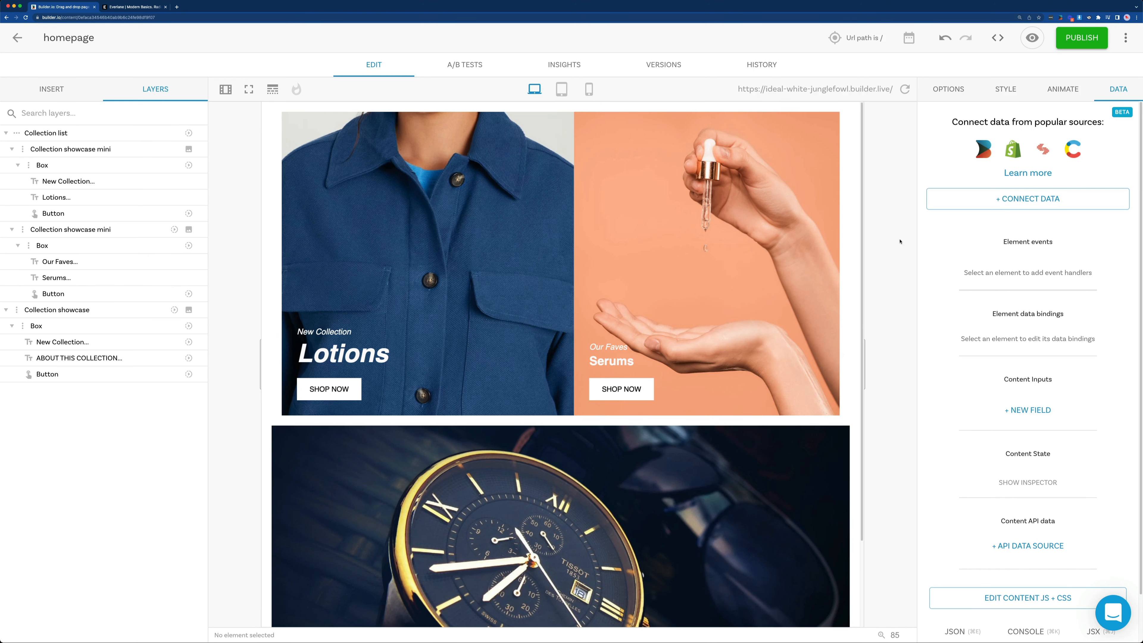
Add an A/B test variation to the homepage and open the page's insights
left_click(465, 69)
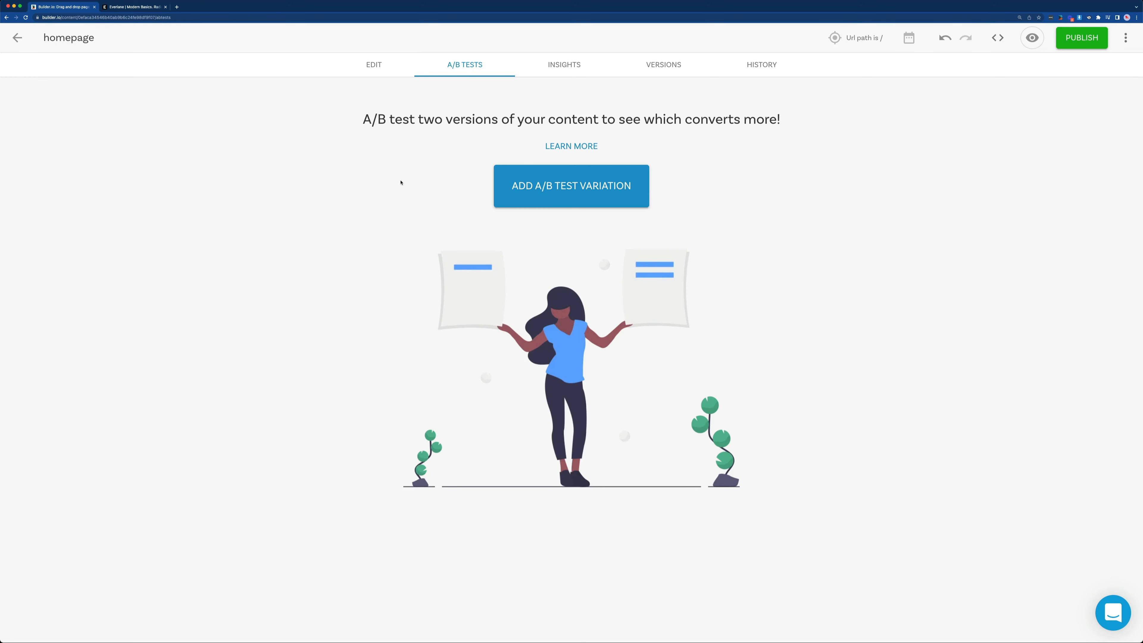
left_click(570, 204)
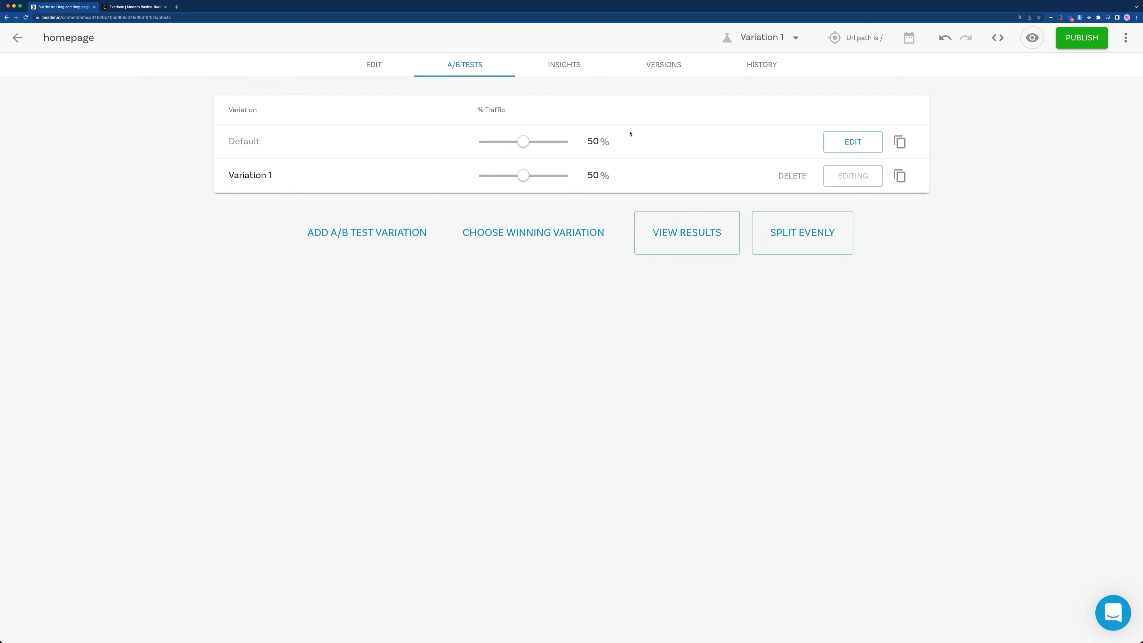
left_click(571, 71)
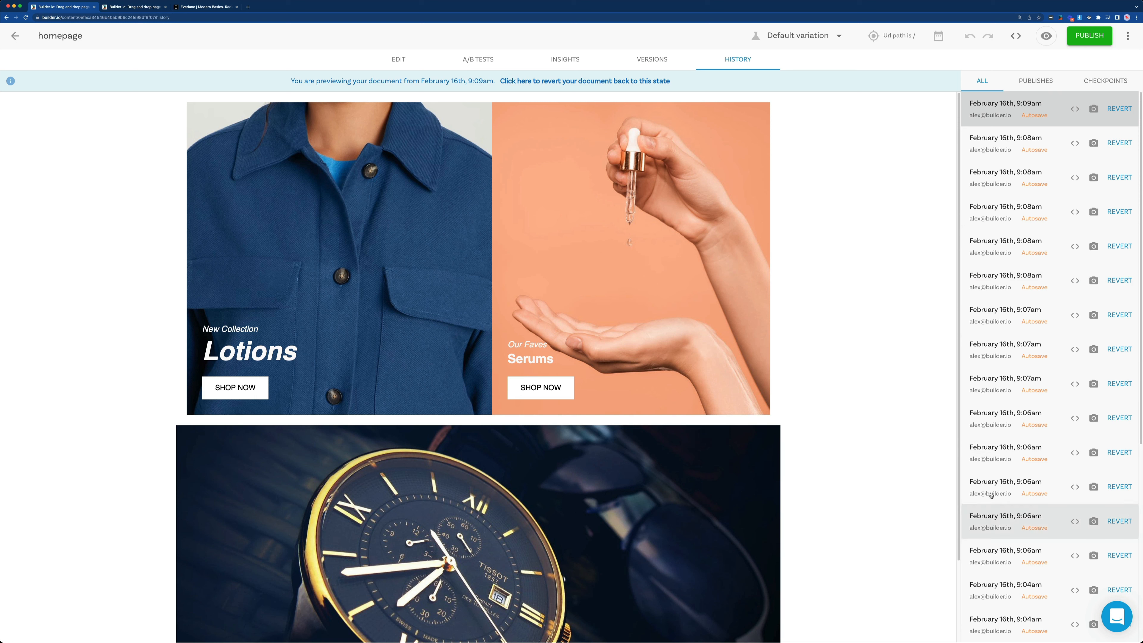
Revert the homepage to the earlier February 16th, 9:04am autosave in its history
scroll(1023, 419, "down", 5)
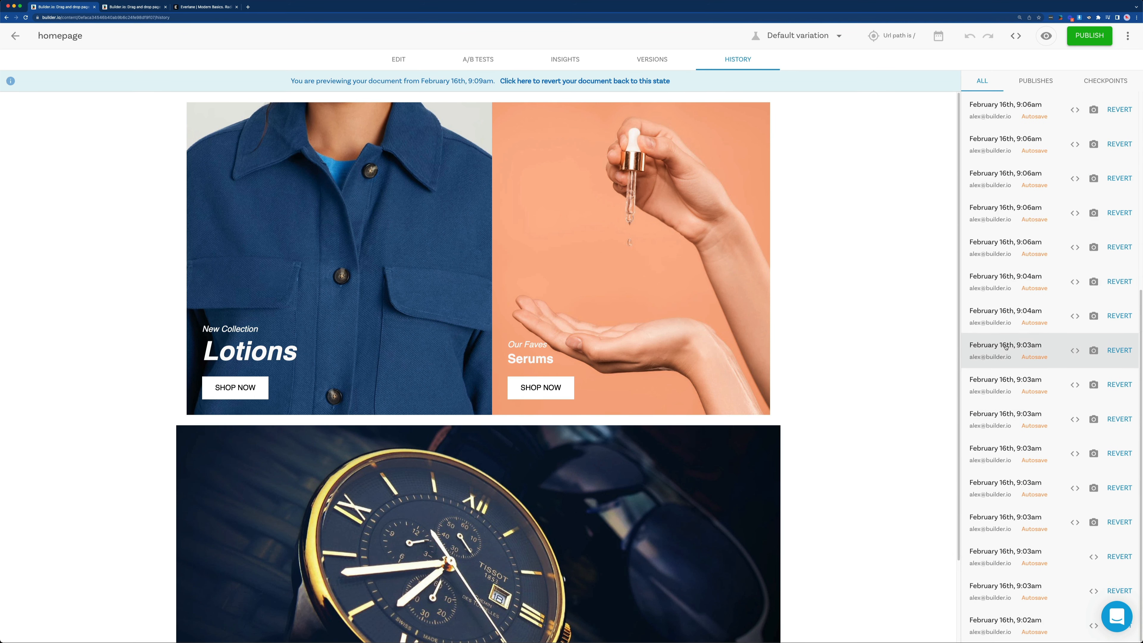
left_click(1116, 320)
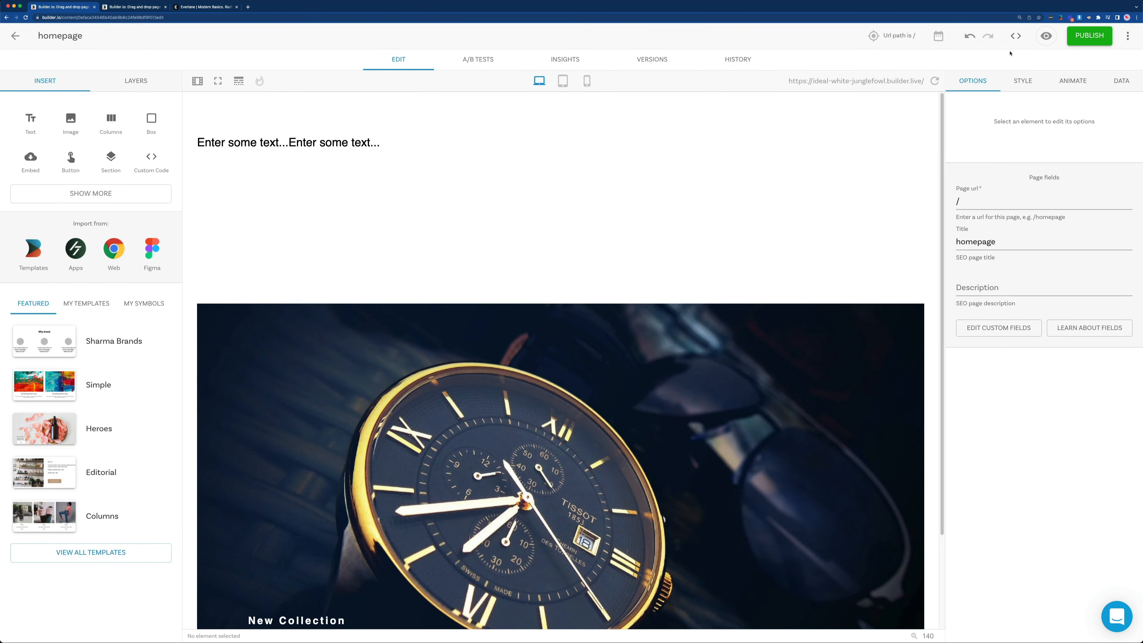
Preview the reverted homepage in a separate browser tab and close the preview to return to the editor
left_click(1047, 36)
left_click(1049, 45)
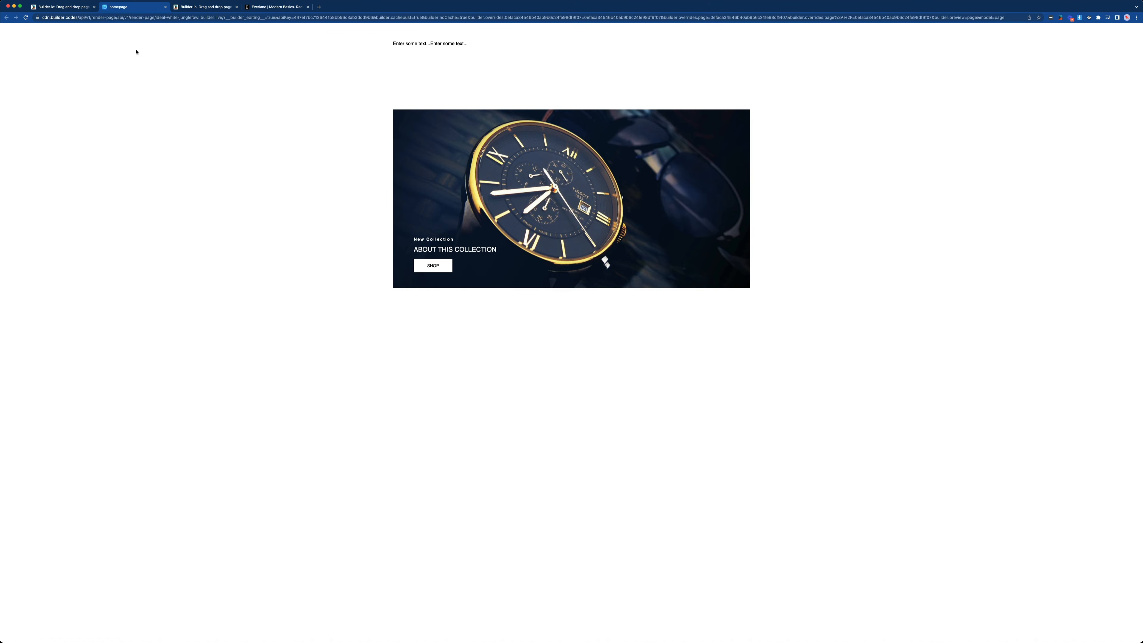
left_click(166, 7)
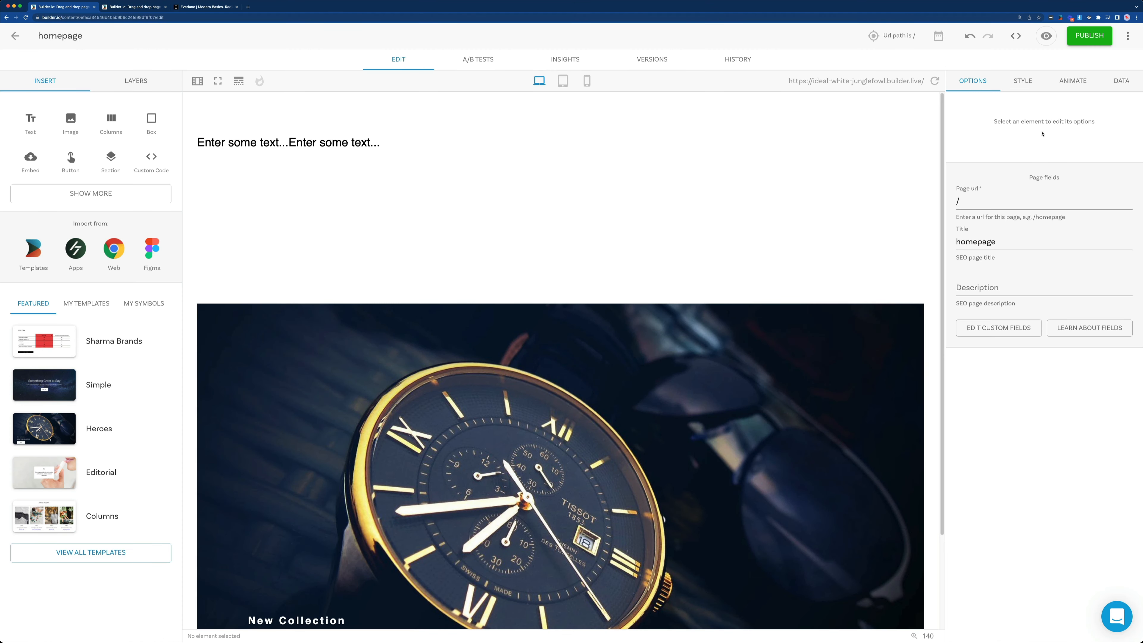